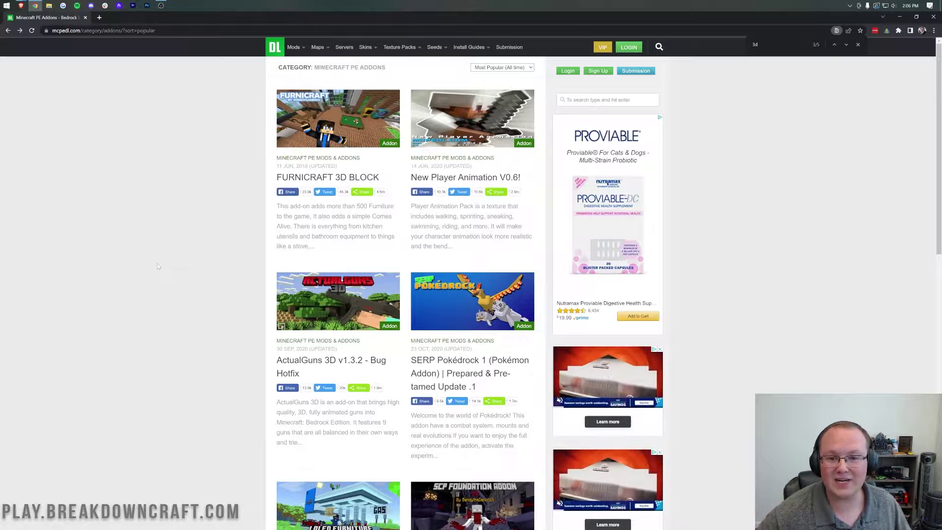
Look through the most popular Minecraft PE addons on the category page and check the available sort options
click(489, 68)
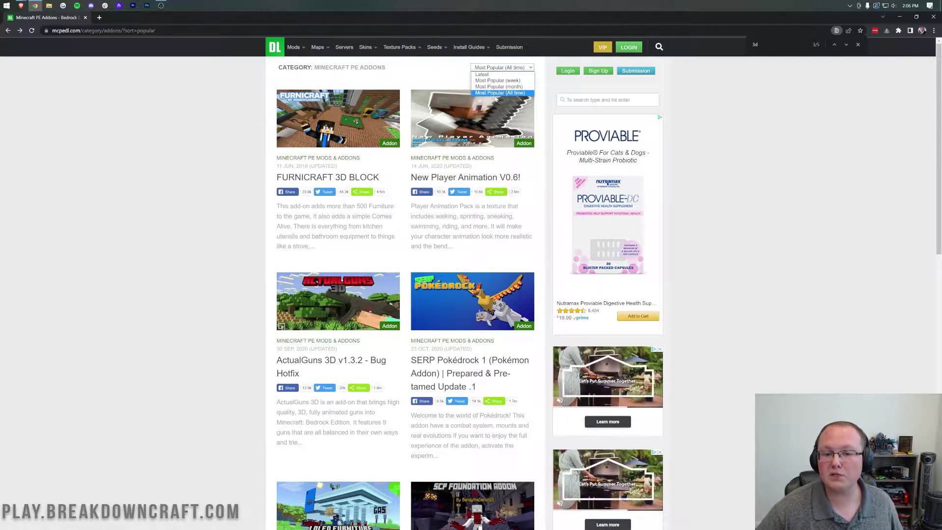
click(91, 127)
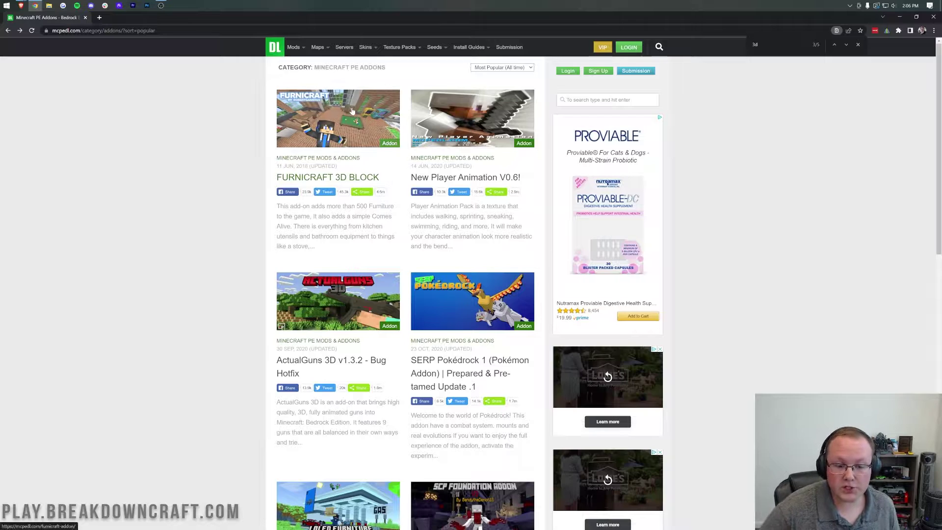
scroll(467, 159, down, 3)
scroll(466, 159, down, 3)
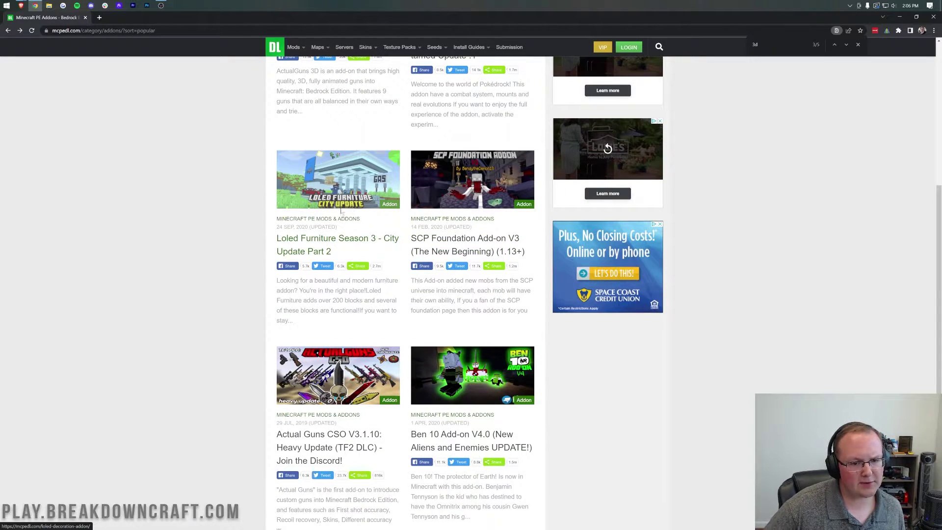
scroll(369, 164, down, 5)
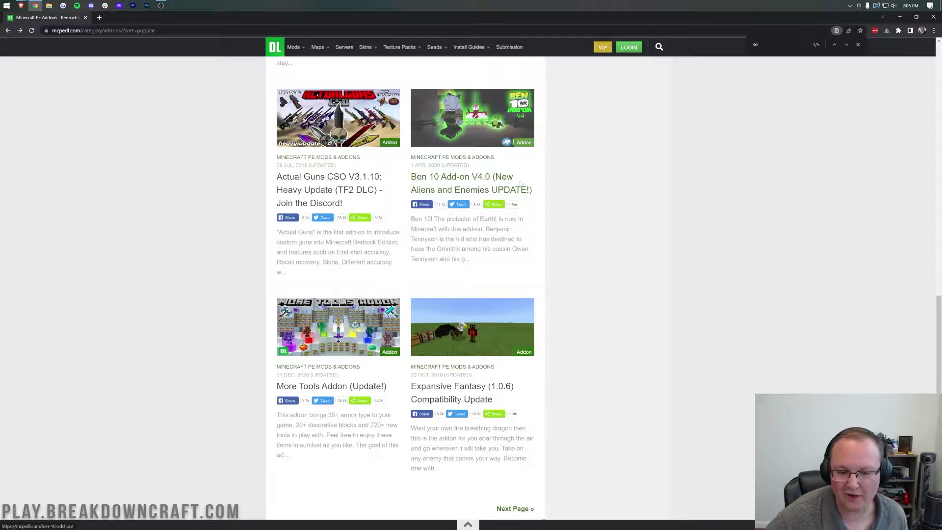
scroll(446, 318, down, 1)
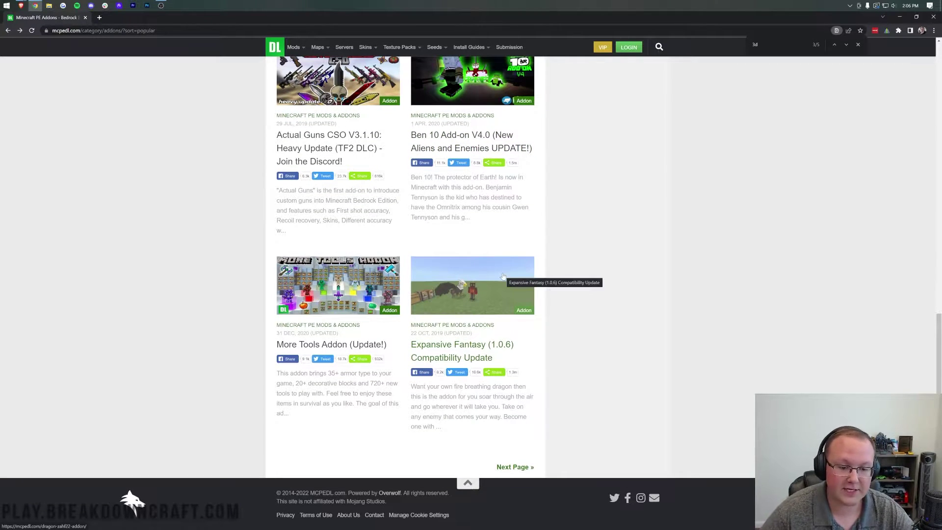
key(Home)
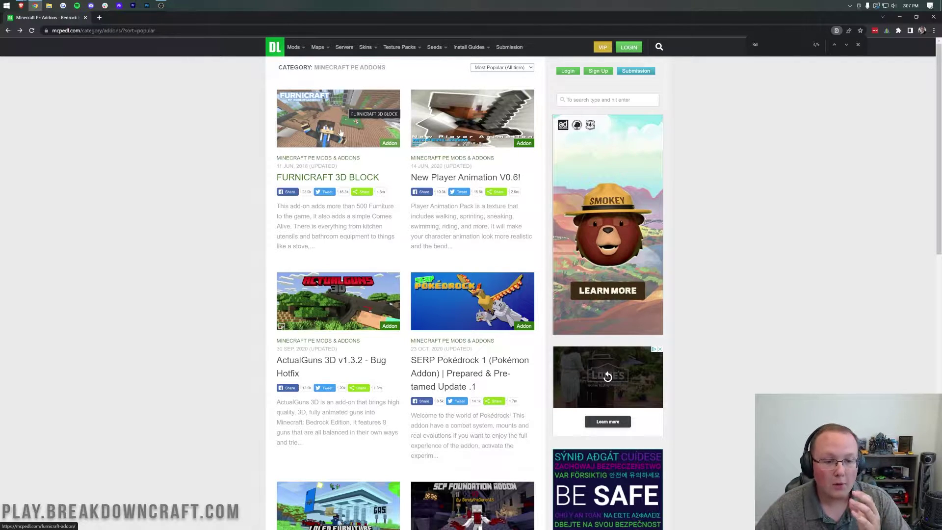
scroll(325, 143, down, 5)
scroll(354, 137, up, 5)
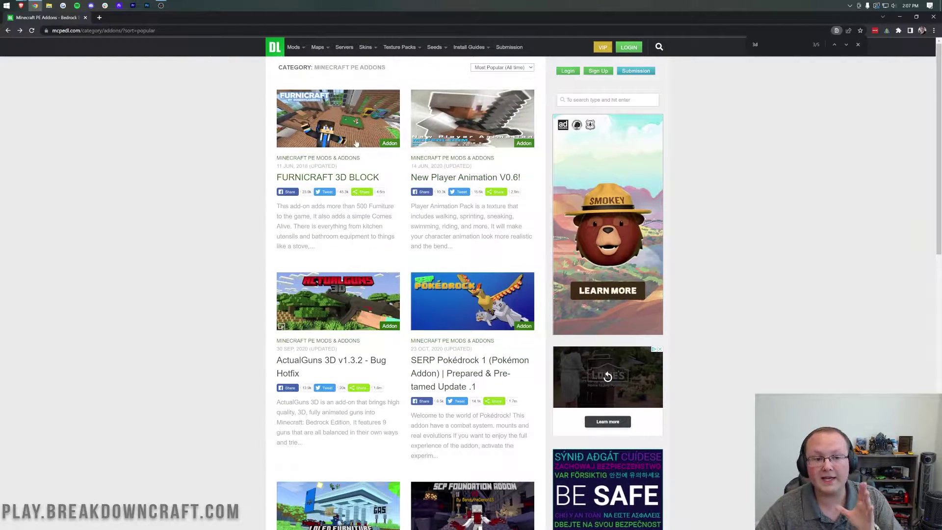
Open the FURNICRAFT 3D BLOCK addon page and go down to its installation and download sections
click(354, 138)
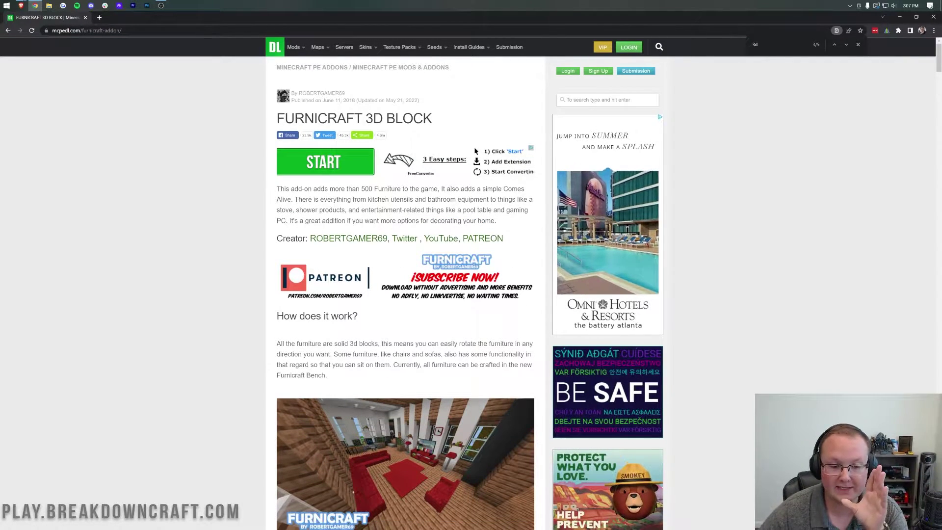
scroll(362, 202, down, 17)
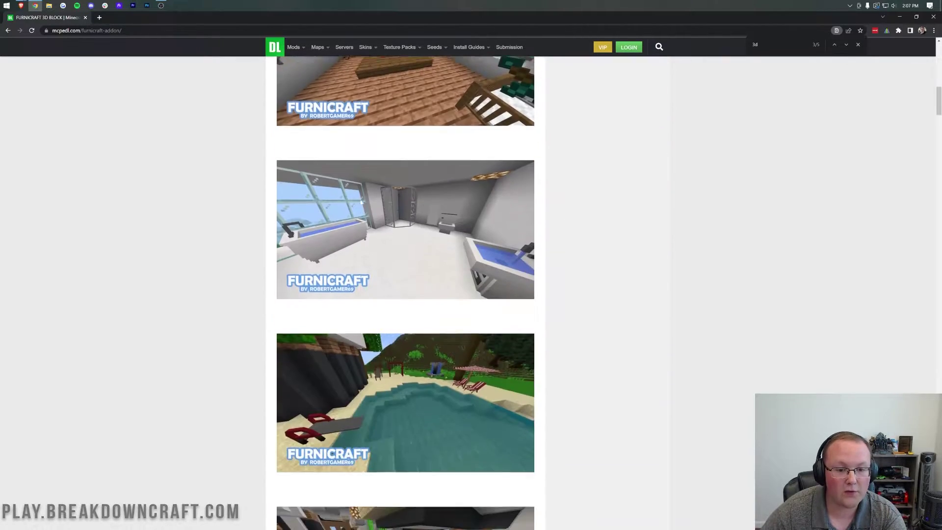
scroll(361, 202, down, 20)
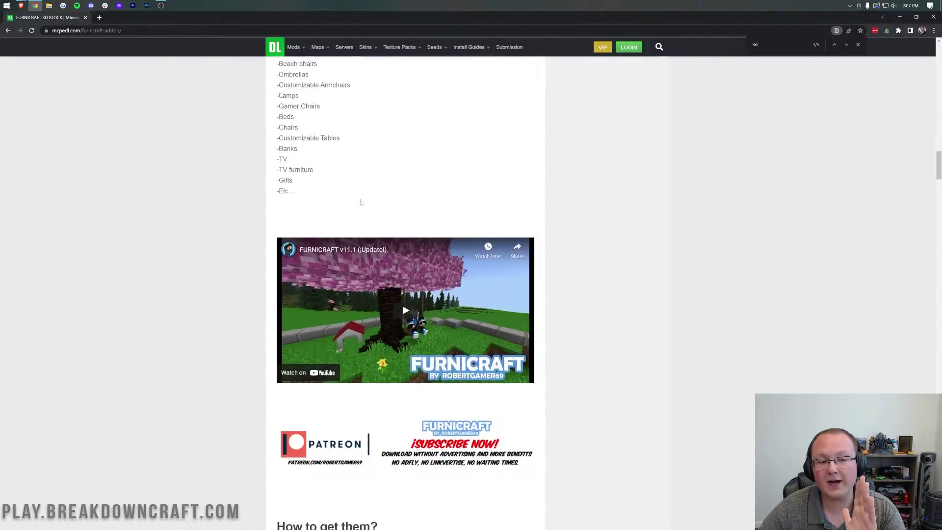
scroll(362, 203, down, 15)
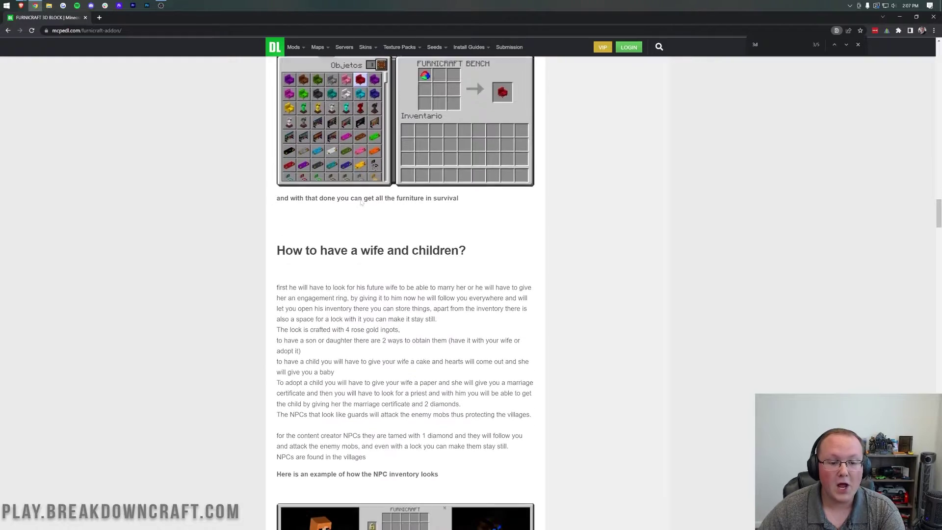
scroll(361, 202, down, 18)
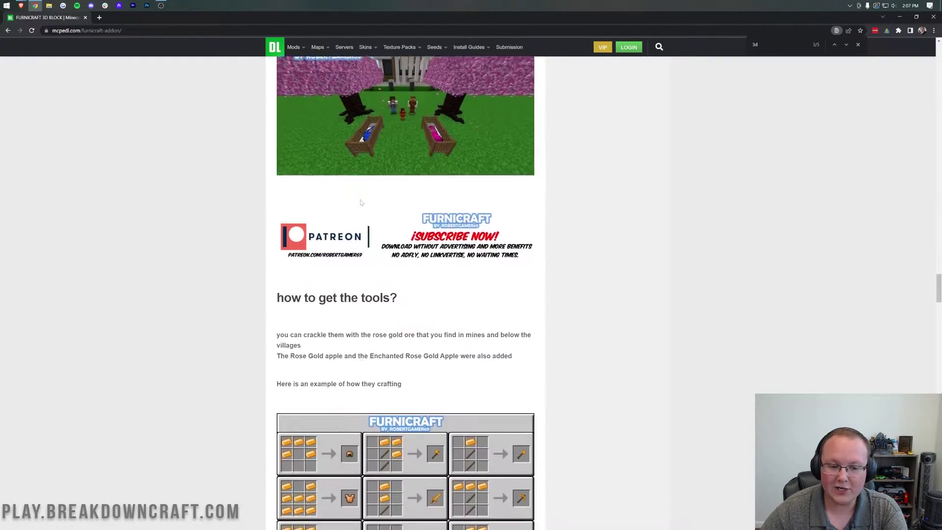
scroll(362, 202, down, 18)
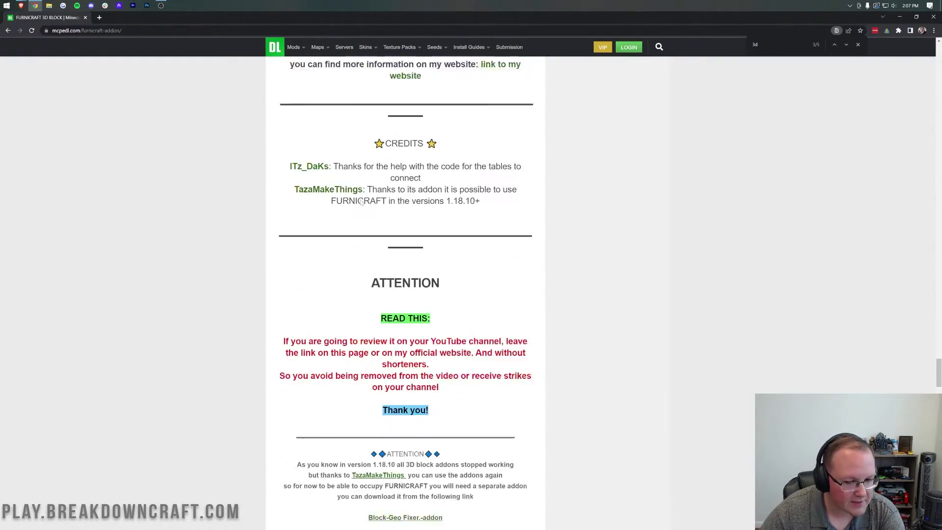
scroll(362, 202, down, 12)
scroll(388, 204, up, 2)
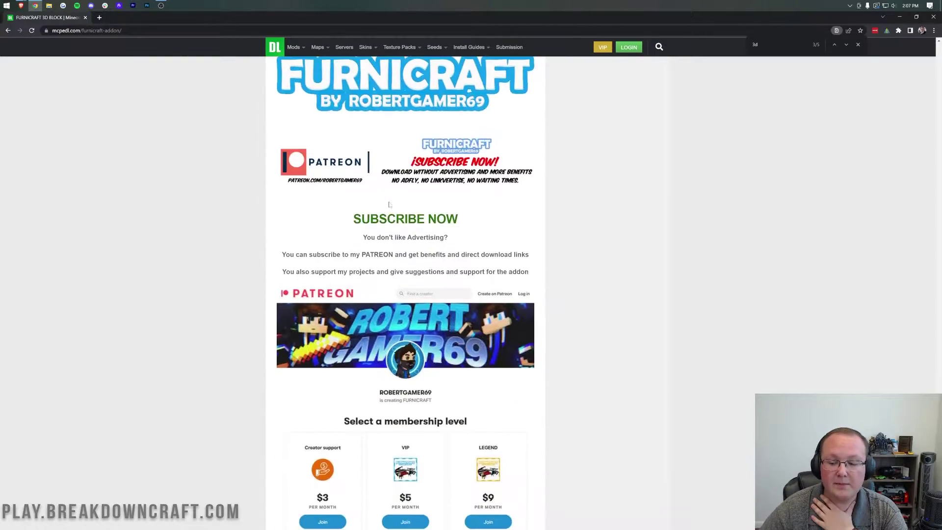
scroll(390, 205, down, 2)
scroll(390, 205, down, 11)
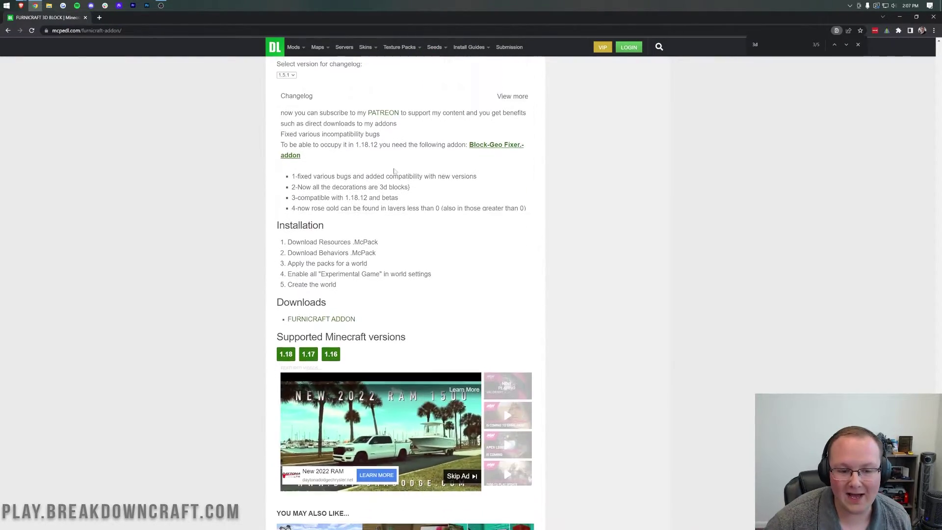
Follow the FURNICRAFT ADDON download link and continue past the leaving-site notice to the external download page
drag(343, 227, 276, 226)
click(301, 214)
scroll(300, 214, down, 1)
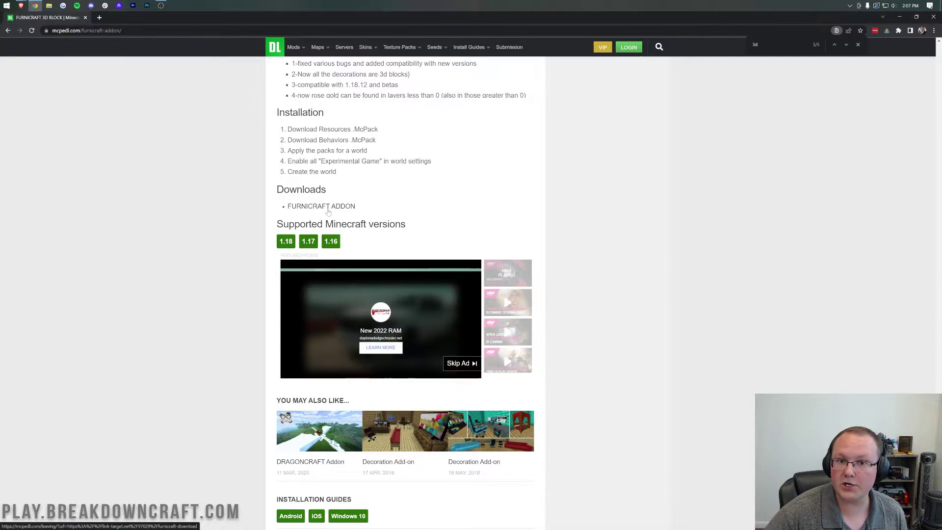
drag(334, 190, 276, 190)
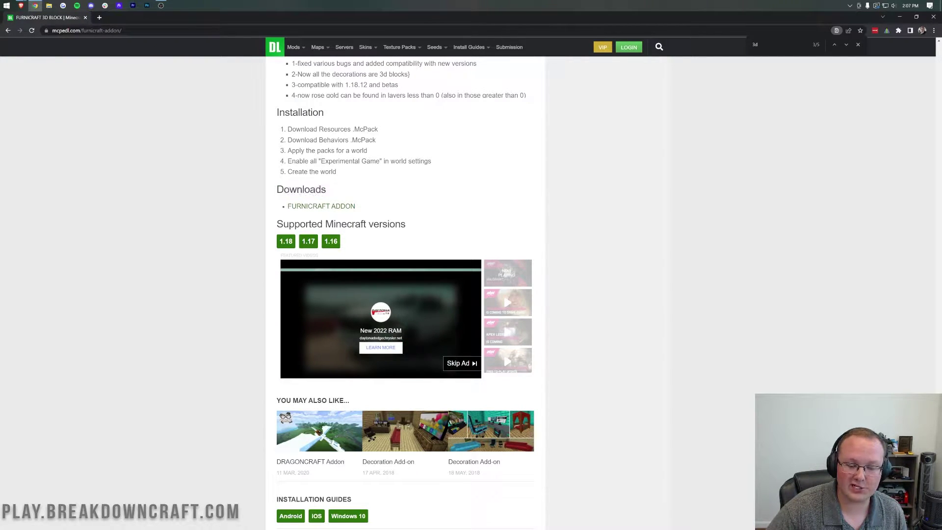
drag(295, 224, 290, 224)
click(303, 219)
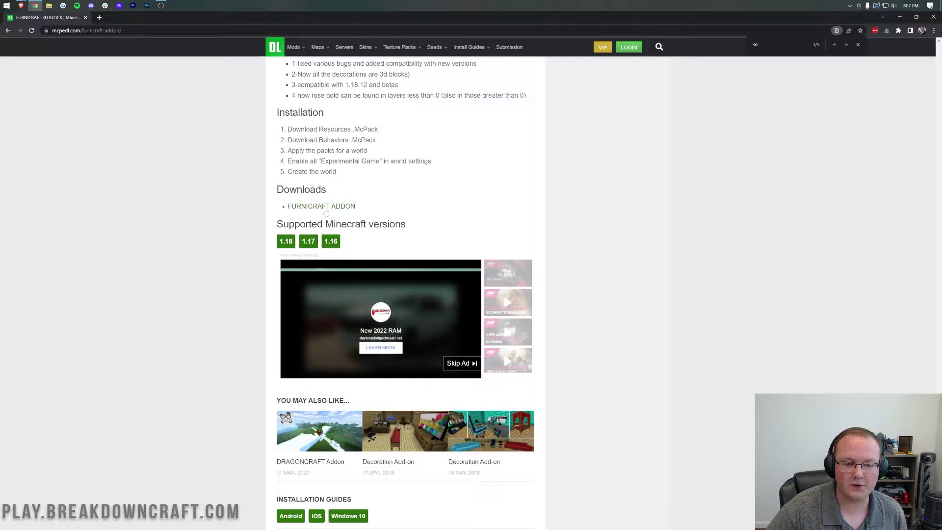
click(324, 211)
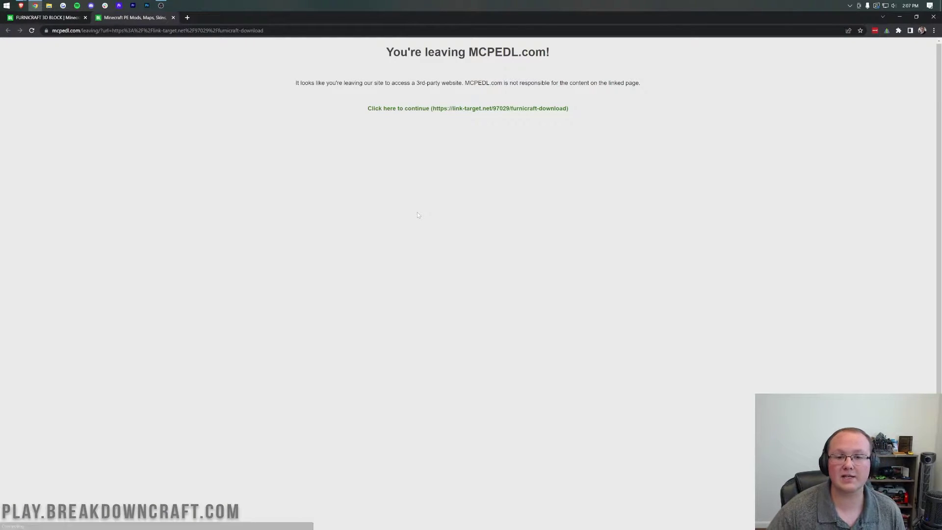
click(515, 108)
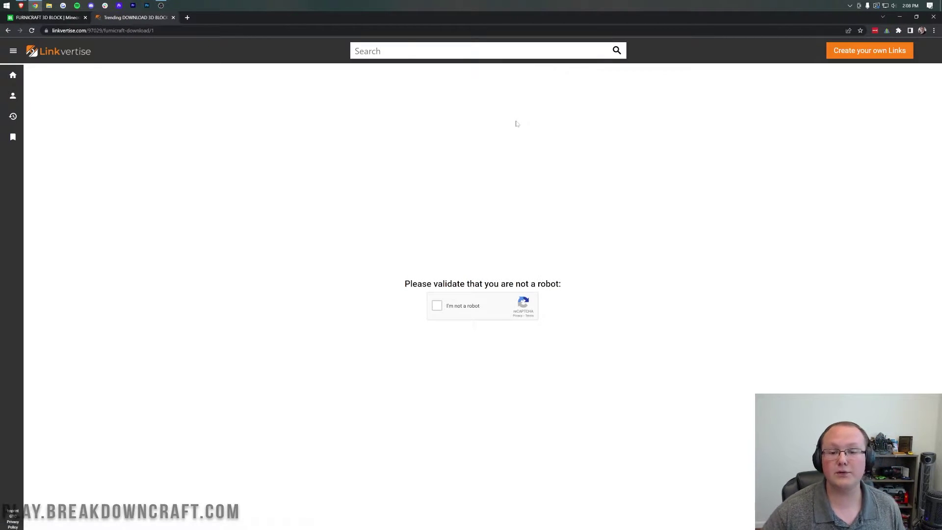
Start the not-a-robot check and submit the image squares containing vehicles
click(458, 308)
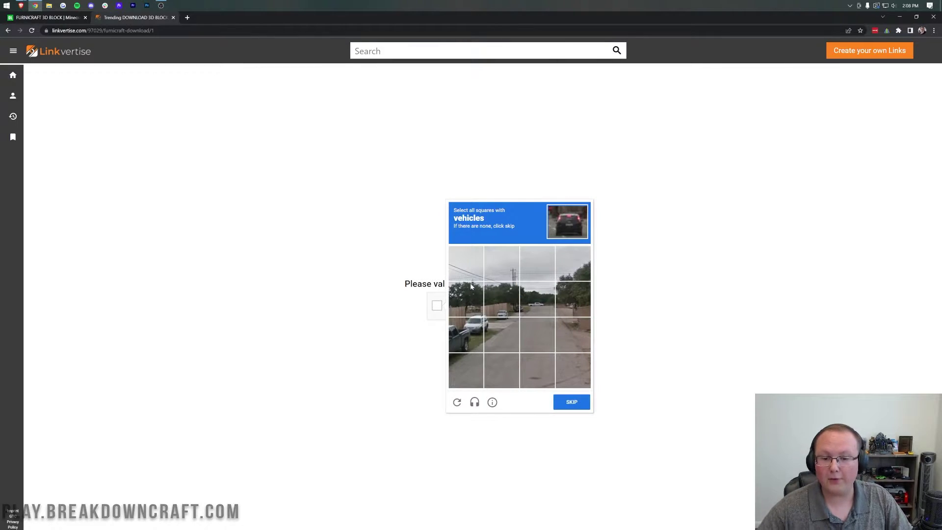
click(473, 297)
click(466, 334)
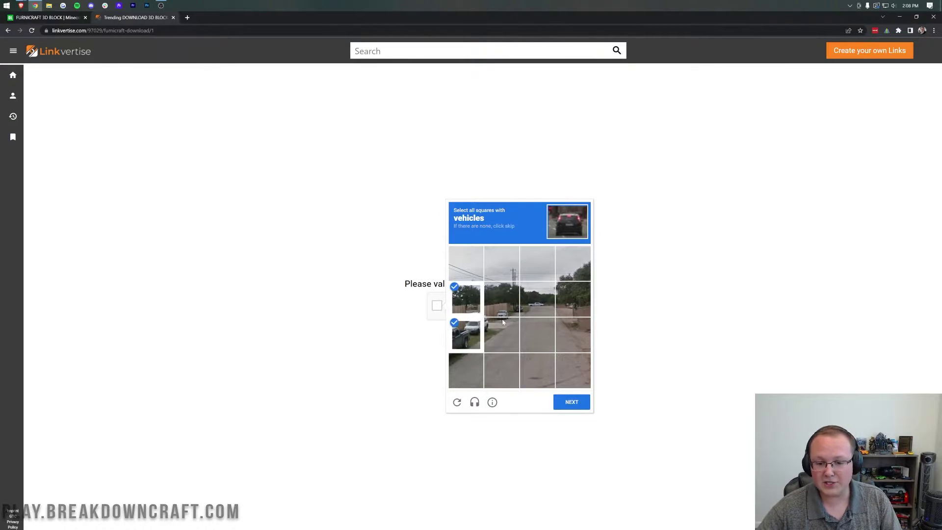
click(501, 299)
click(538, 299)
click(571, 401)
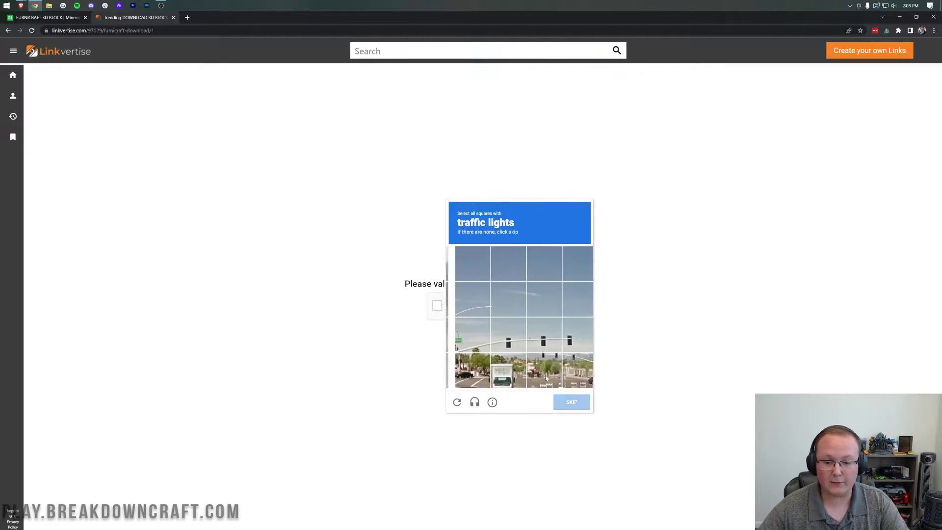
Select the squares containing traffic lights and verify the answer to finish the robot check
click(497, 345)
click(537, 338)
click(565, 344)
click(572, 370)
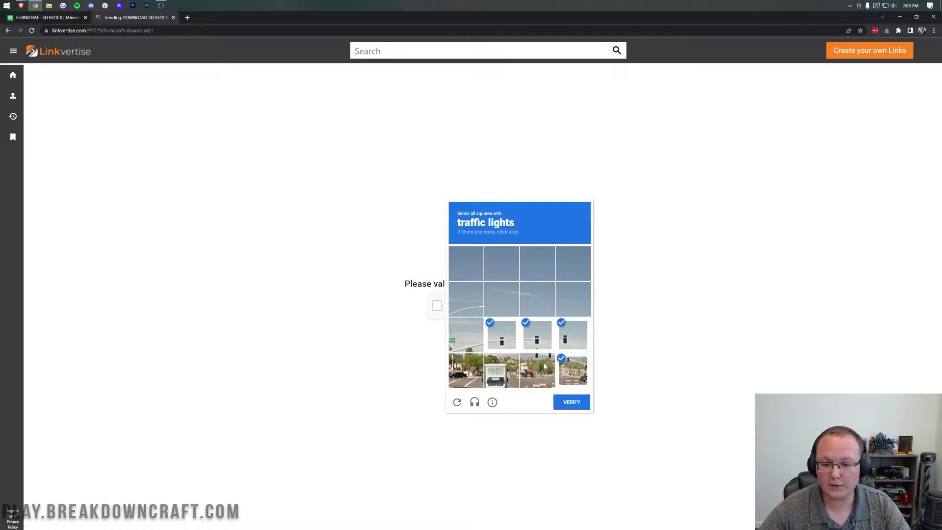
click(546, 366)
click(571, 401)
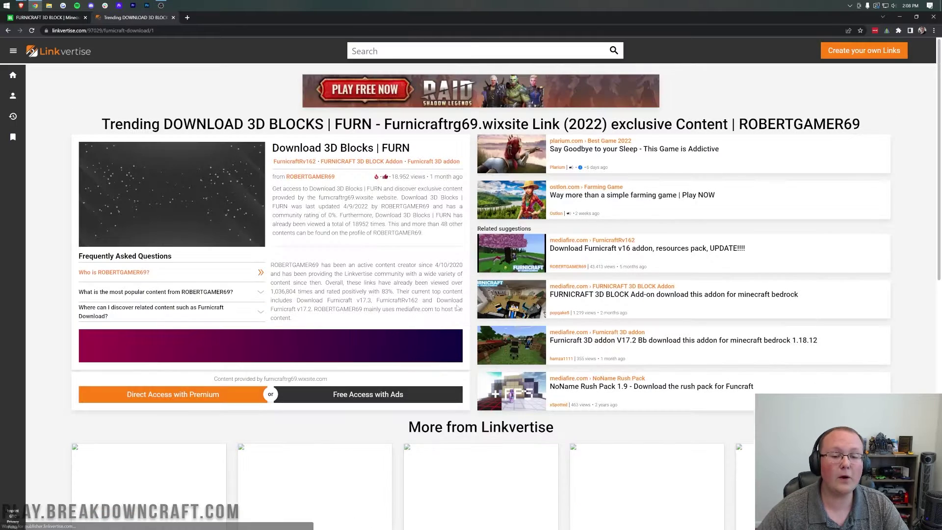
Choose free access with ads for the Download 3D Blocks | FURN link
scroll(481, 294, down, 1)
scroll(481, 275, up, 1)
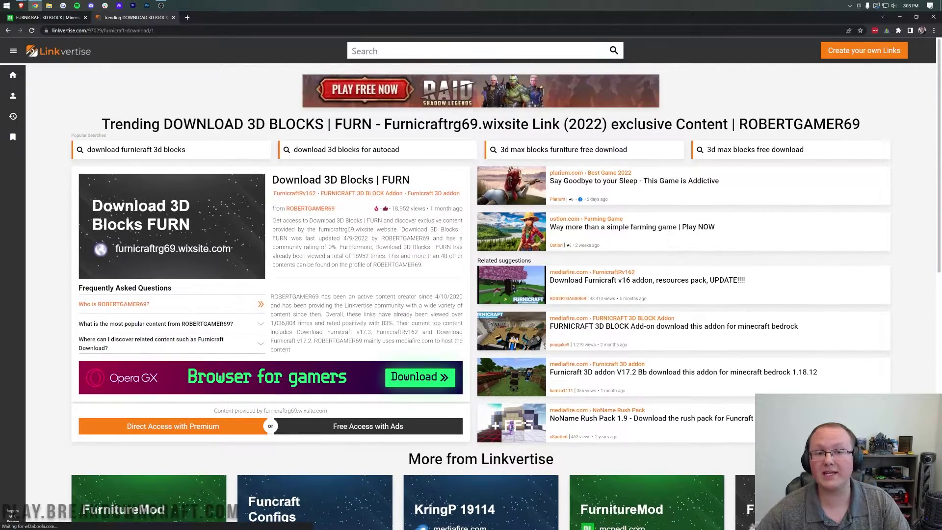
scroll(333, 251, down, 3)
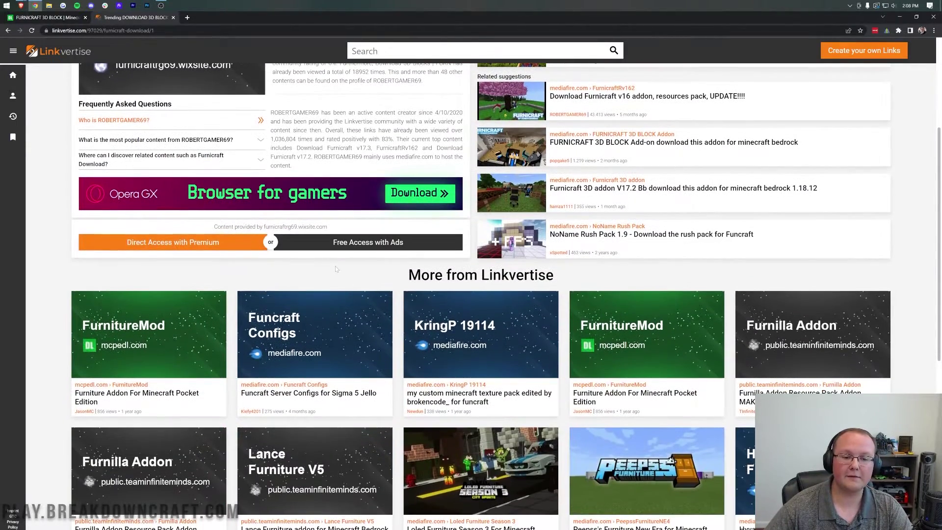
click(318, 248)
scroll(318, 249, up, 1)
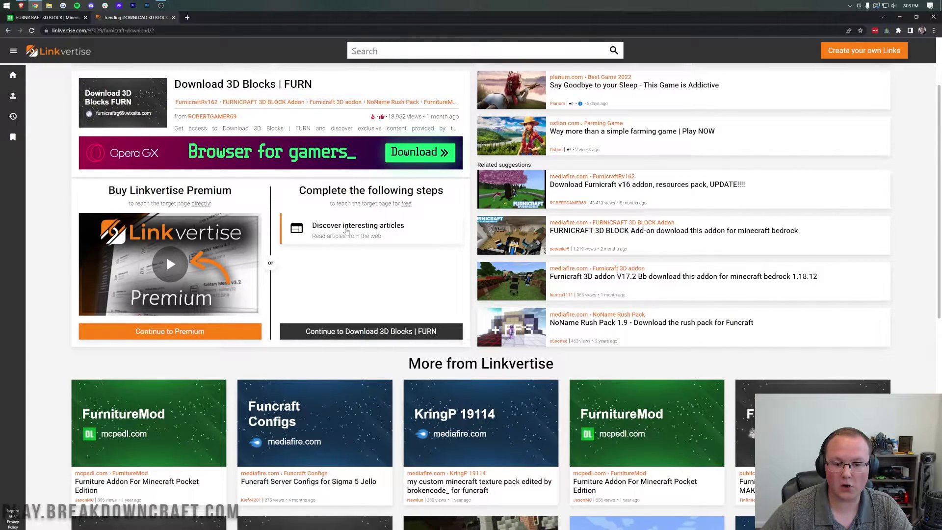
Complete the "Discover interesting articles" requirement and continue to the Download 3D Blocks | FURN page
click(347, 231)
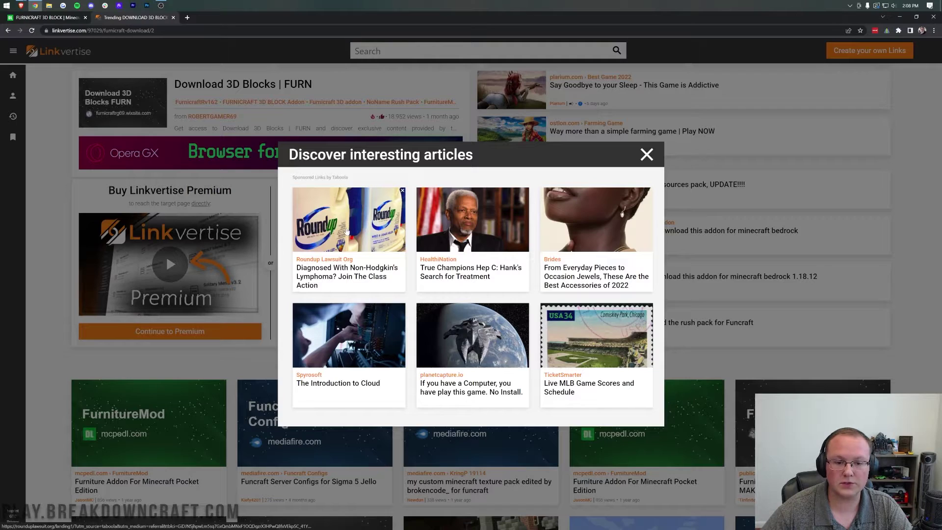
click(646, 156)
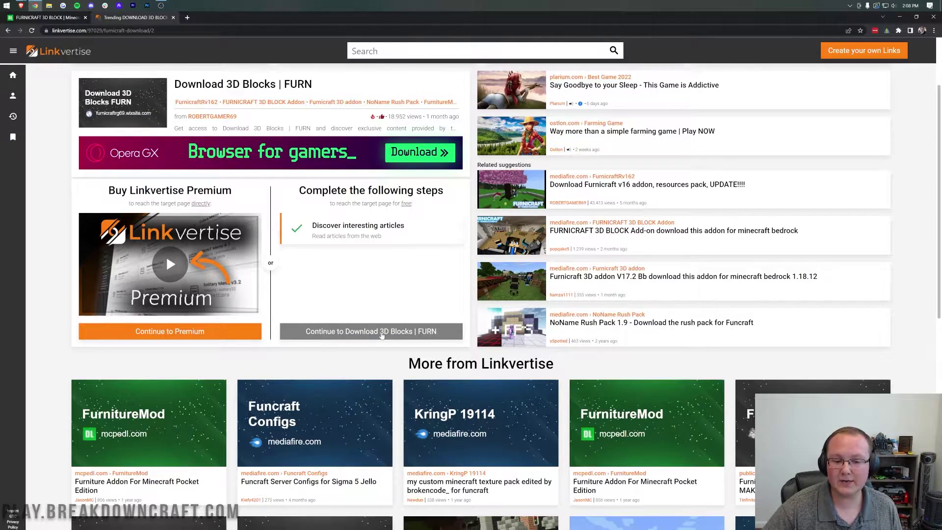
click(381, 331)
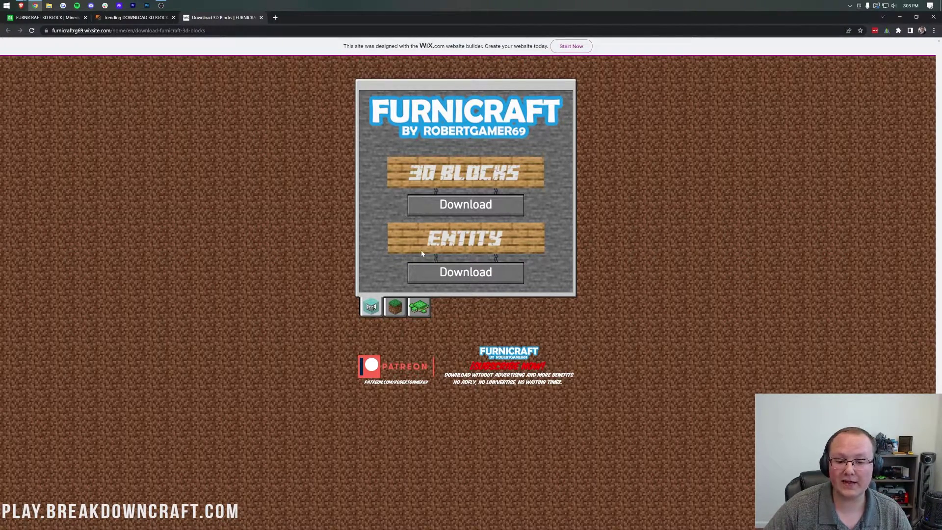
Choose the Entity version of Furnicraft and open its resource and behavior downloads in separate tabs, bringing the resource page to the front
click(475, 272)
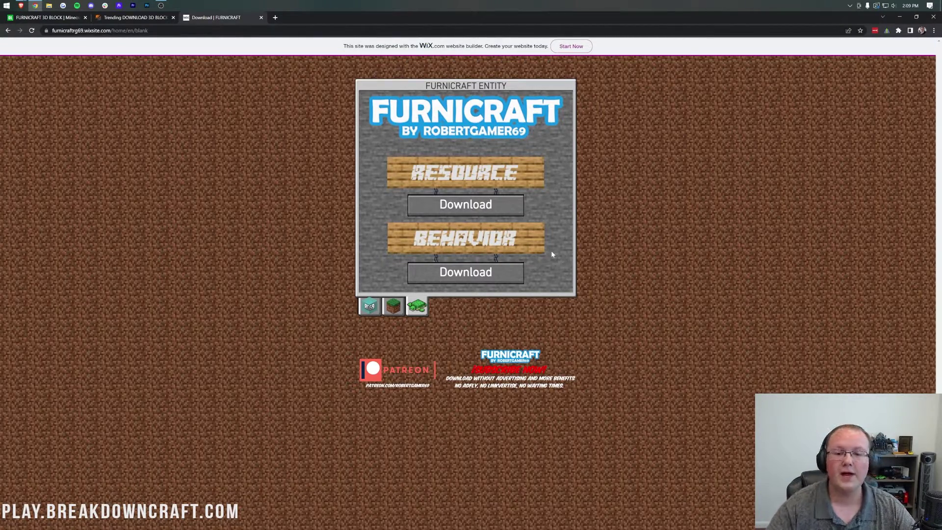
right_click(448, 209)
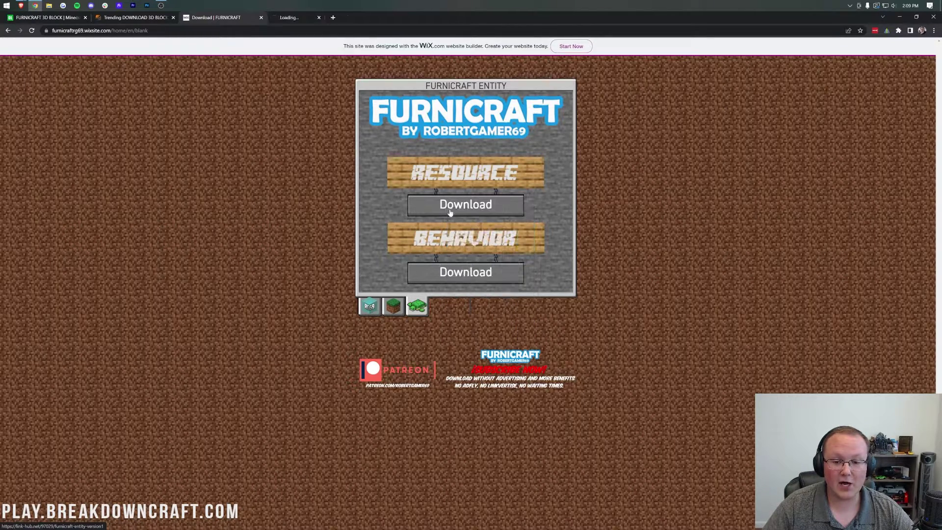
right_click(452, 266)
click(461, 273)
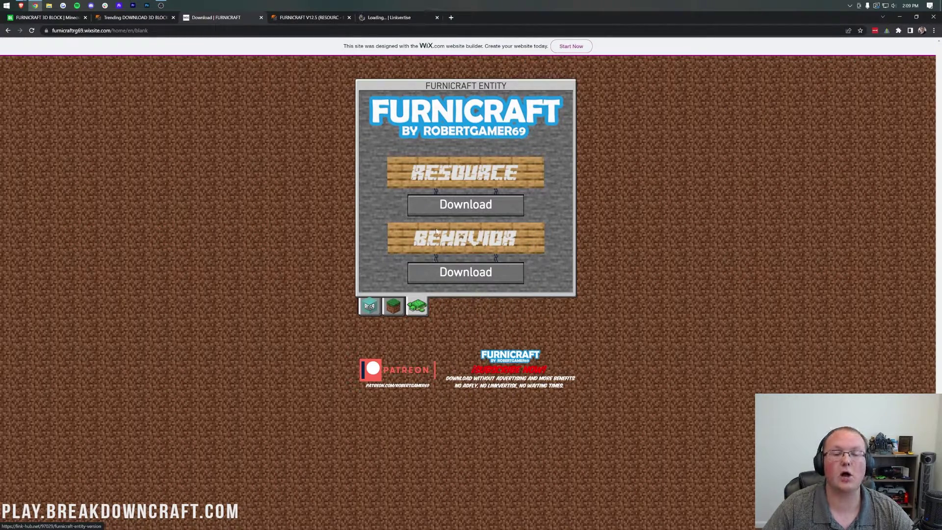
click(318, 21)
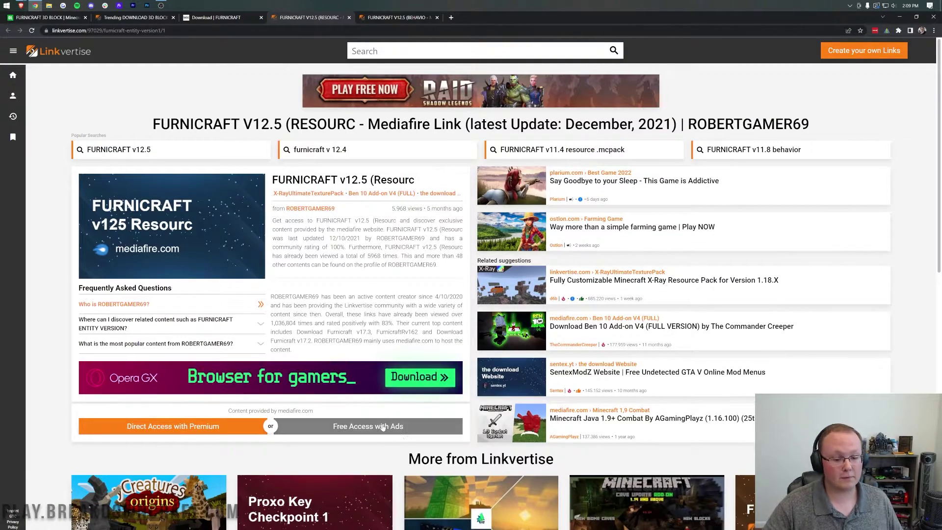
Choose free access with ads for the FURNICRAFT v12.5 resource link and complete its "Discover interesting articles" requirement
click(383, 427)
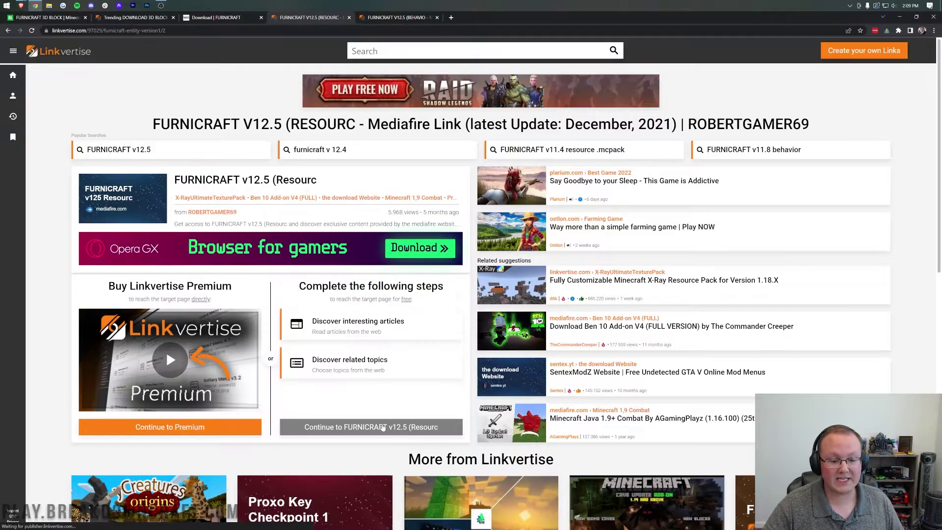
scroll(349, 234, down, 2)
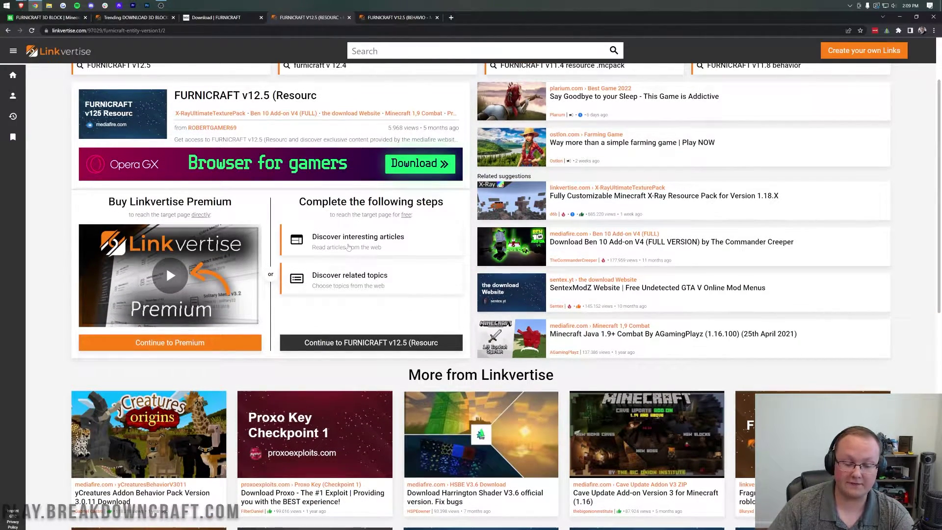
click(348, 243)
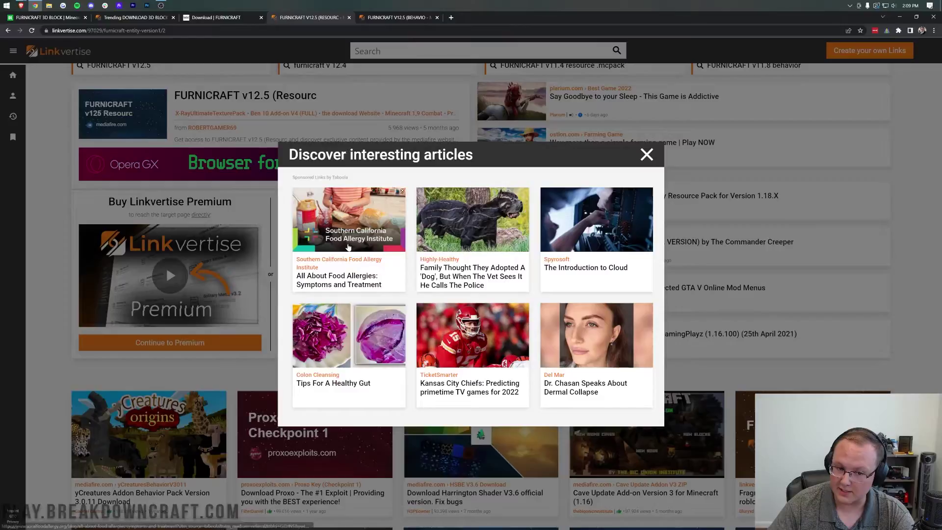
click(647, 156)
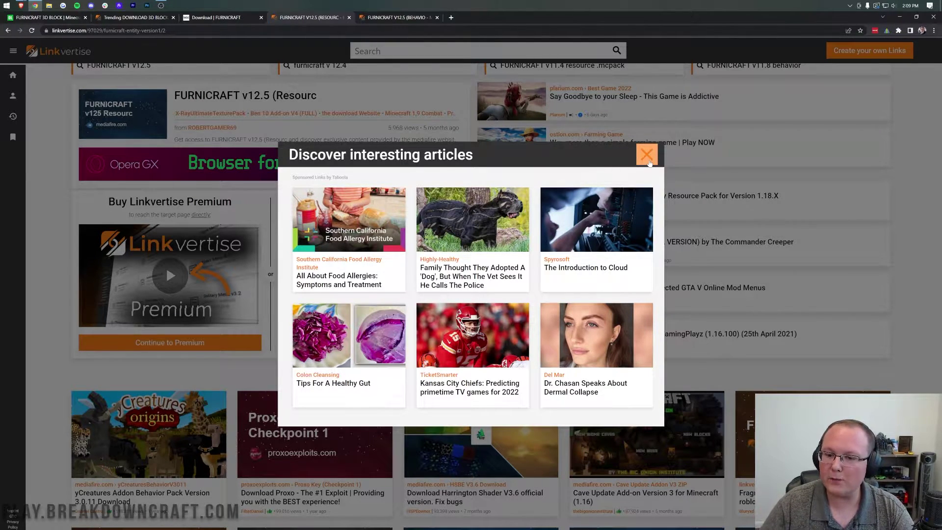
click(646, 155)
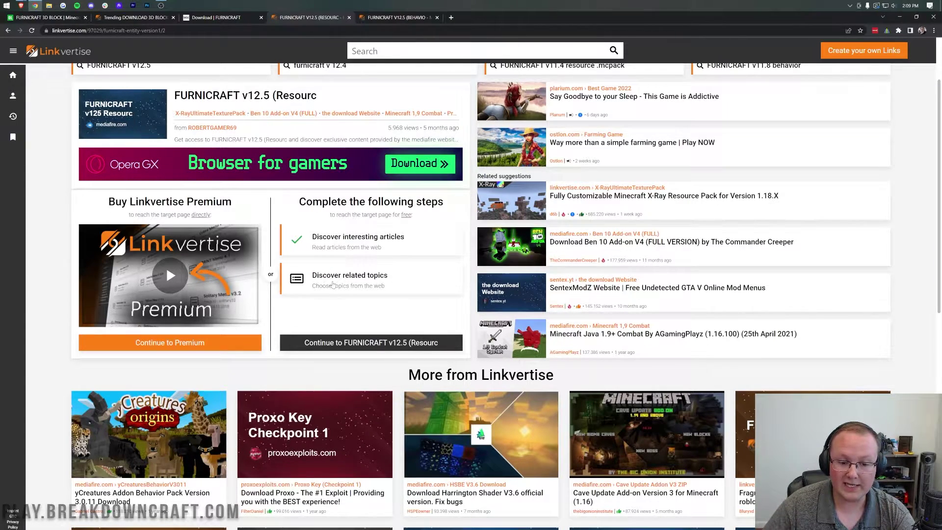
Complete the "Discover related topics" requirement with Online Stock Images and download the FURNICRAFT v12.5 (Resource) pack from MediaFire
click(326, 285)
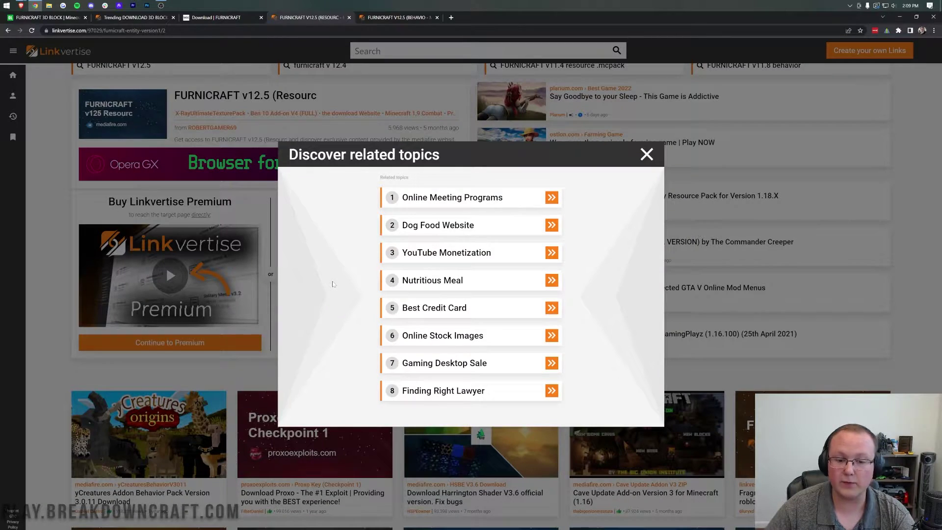
click(454, 338)
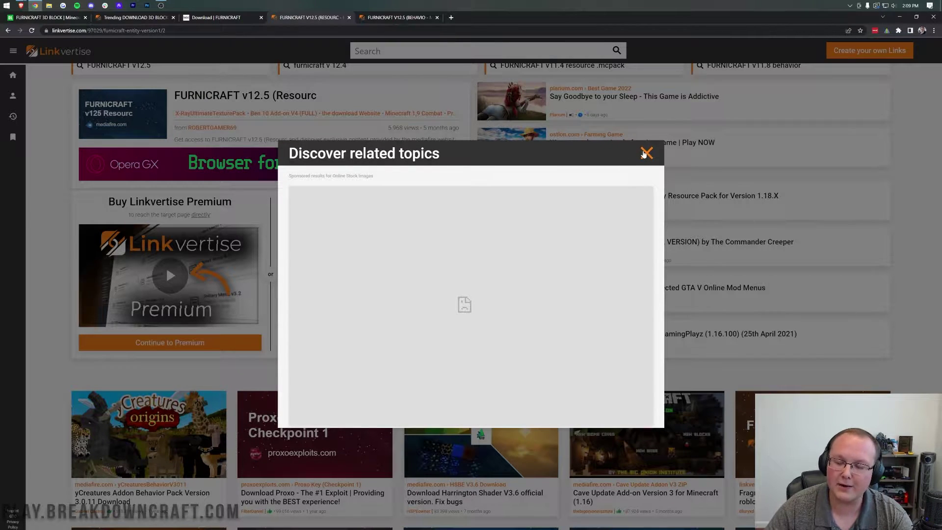
click(646, 154)
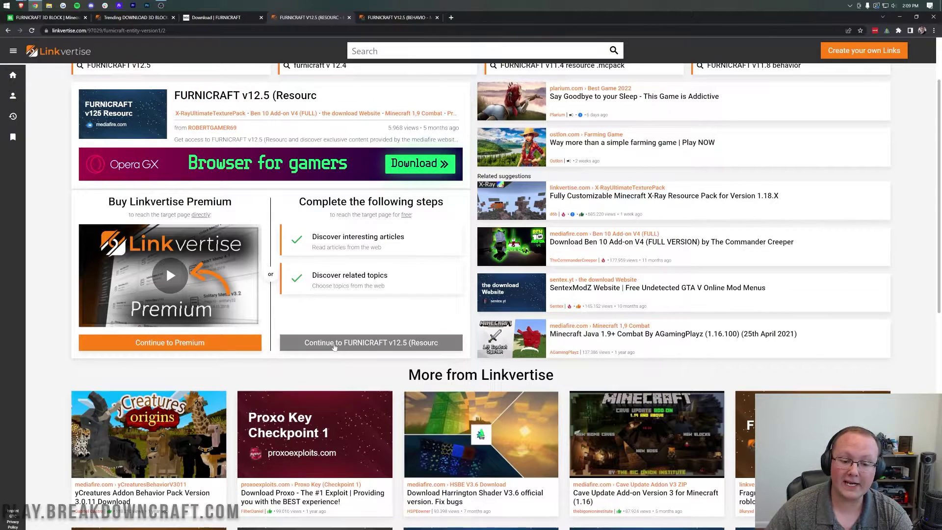
click(370, 345)
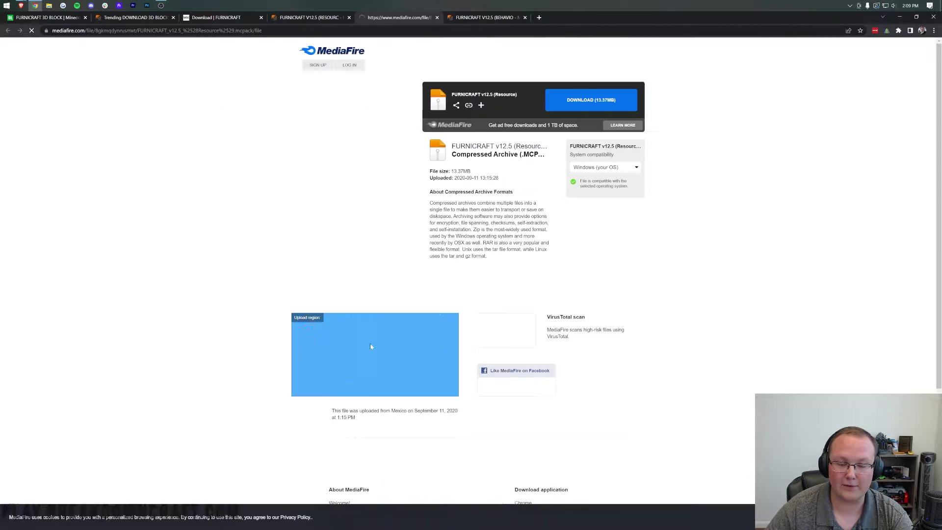
click(579, 102)
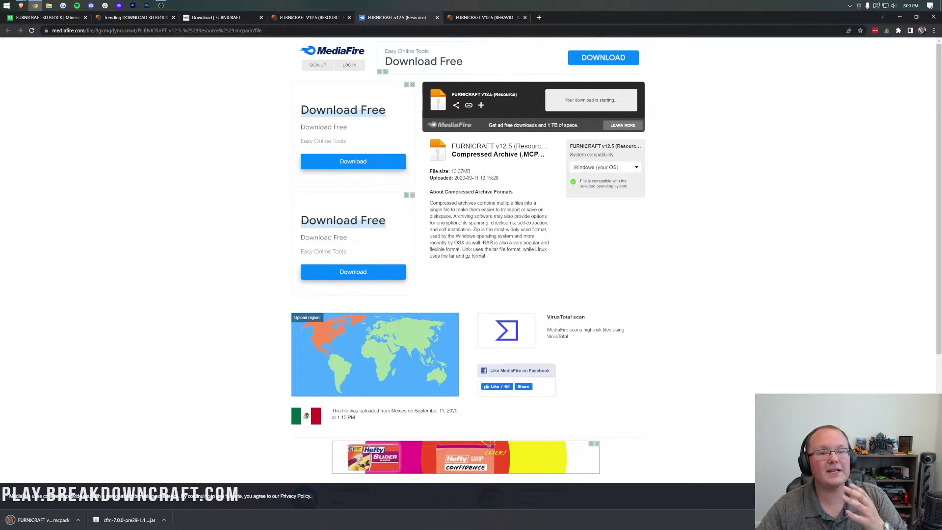
Choose free access with ads for the FURNICRAFT v12.5 behavior link and complete its "Discover interesting articles" requirement
click(473, 19)
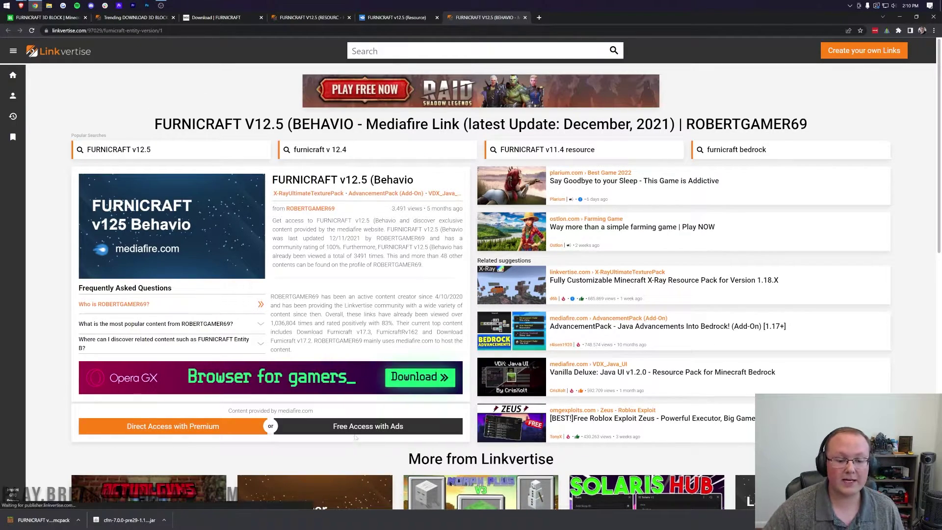
click(355, 431)
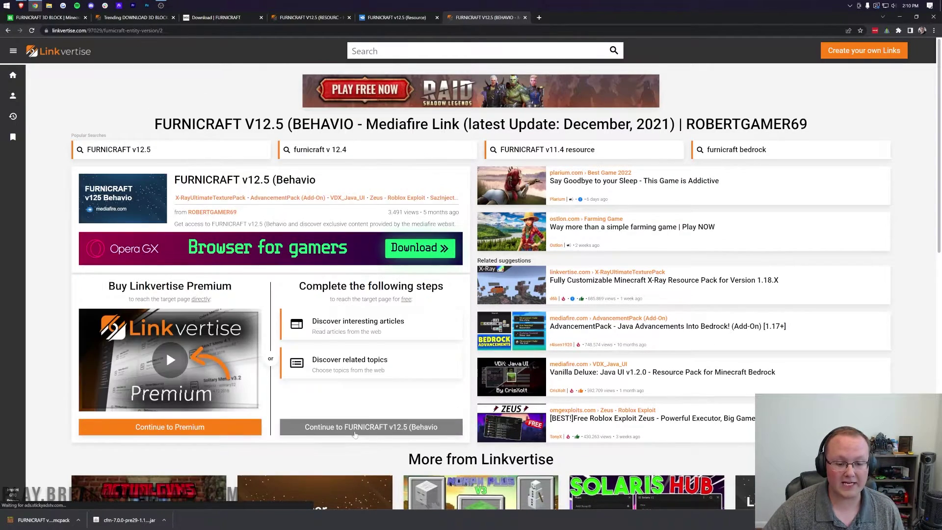
scroll(354, 294, down, 2)
click(352, 225)
click(652, 149)
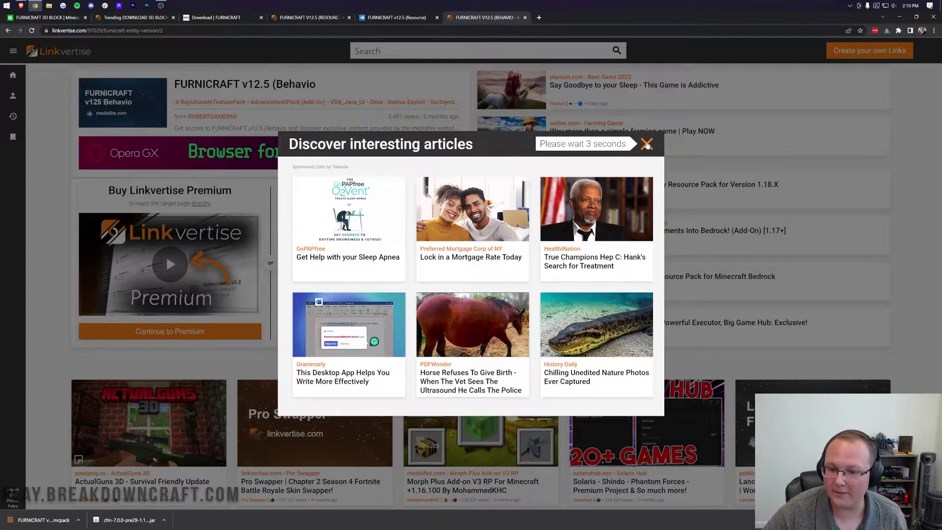
click(647, 144)
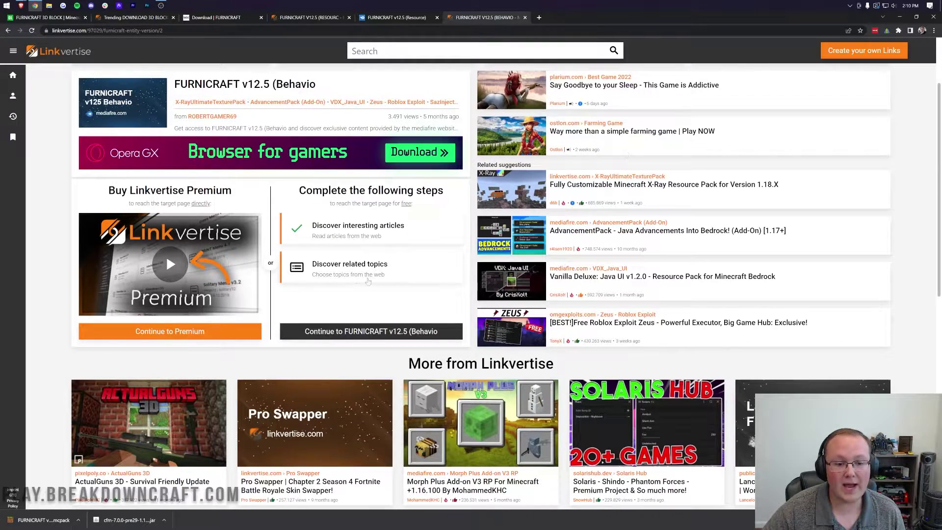
Complete the behavior link's "Discover related topics" requirement and download the FURNICRAFT v12.5 (Behaviors) pack from MediaFire
click(369, 281)
click(432, 269)
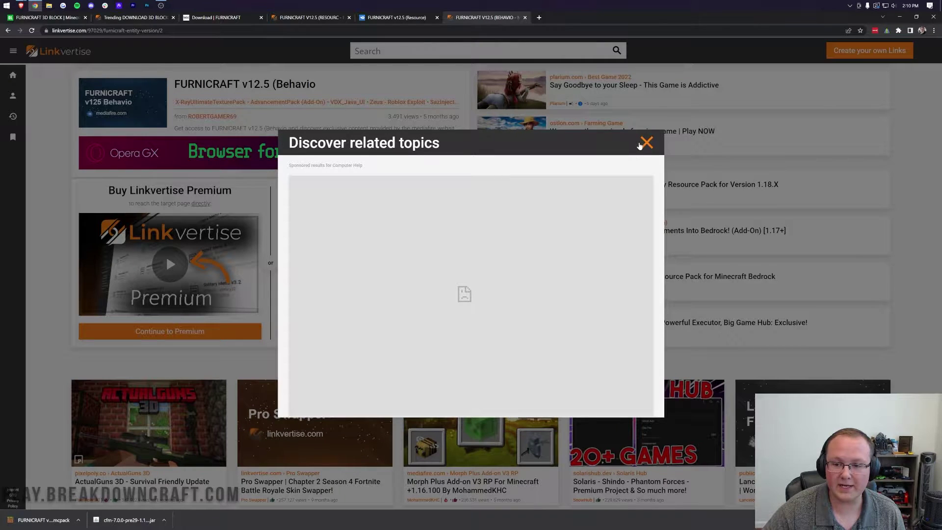
click(641, 144)
click(344, 330)
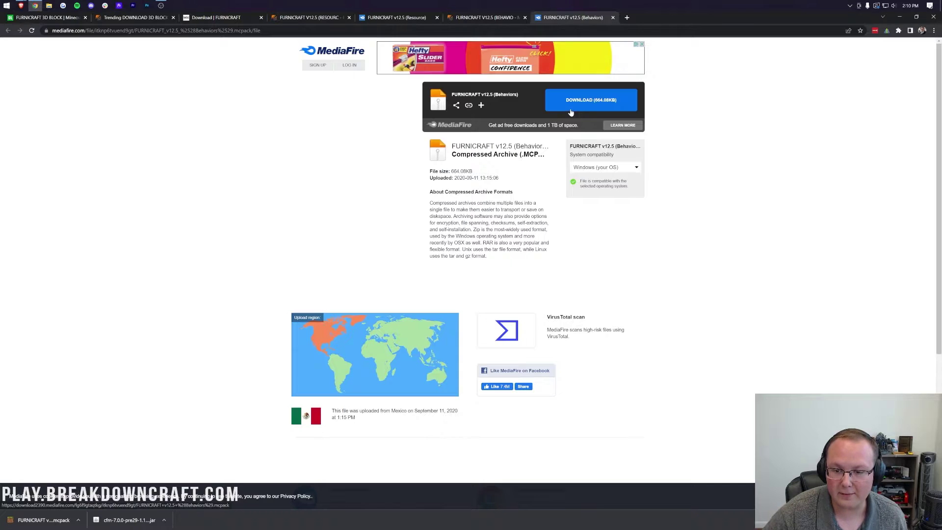
click(572, 109)
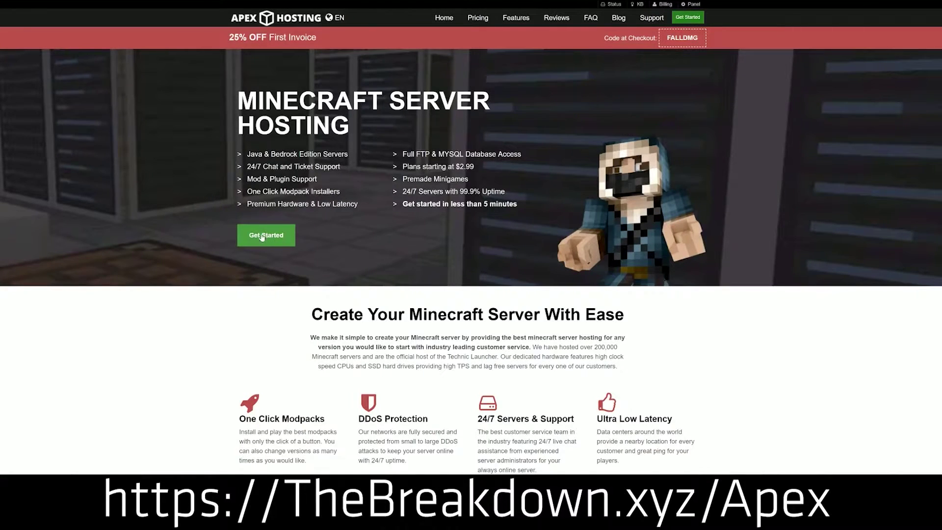
Review the Apex Hosting feature list, including One Click Modpacks, 24/7 Servers & Support, Automated Backups and Instant Setup
scroll(471, 250, down, 4)
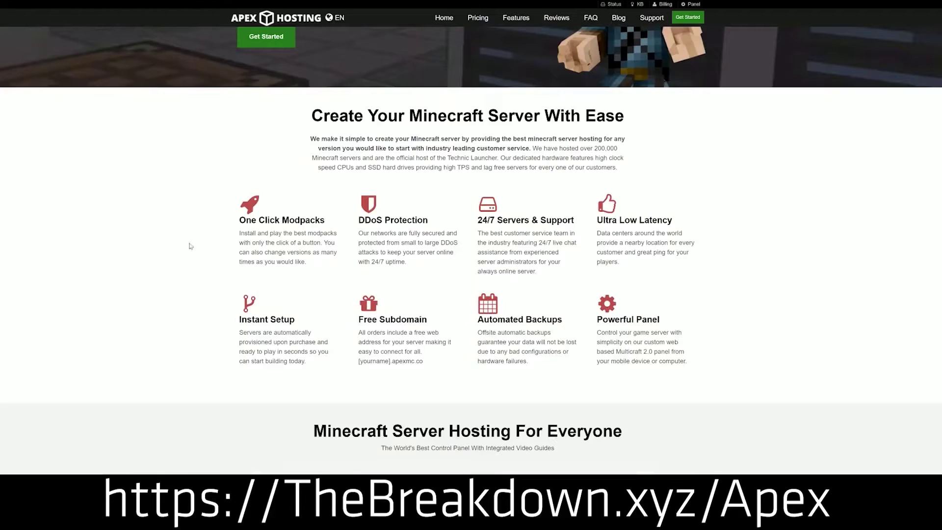
drag(239, 220, 551, 222)
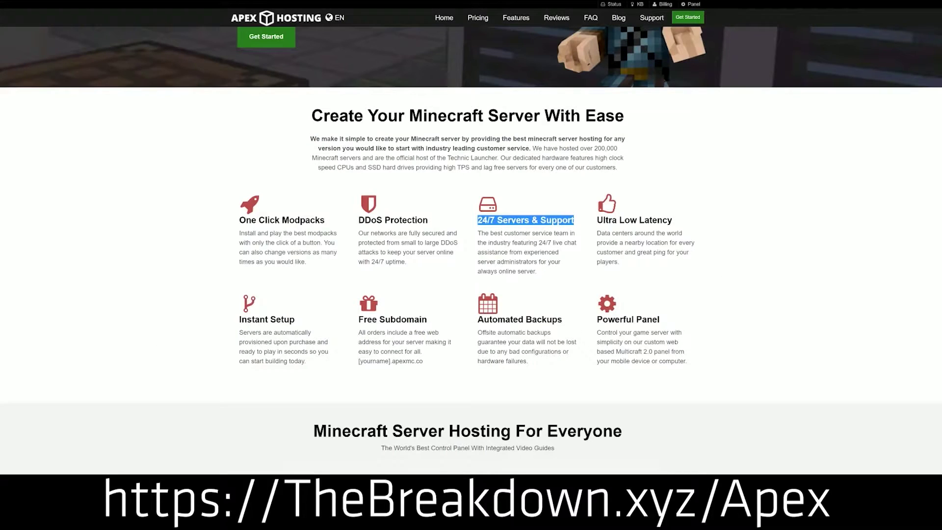
drag(478, 320, 591, 320)
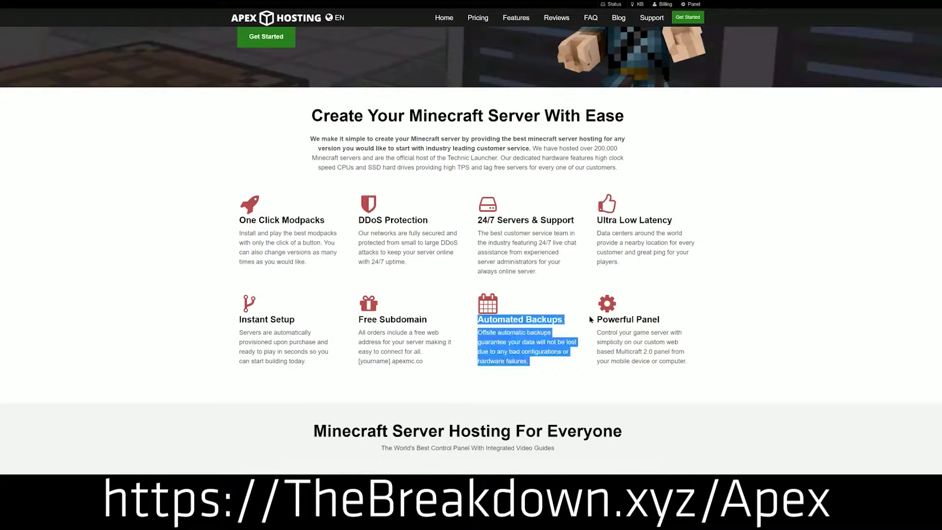
click(462, 322)
drag(306, 362, 239, 318)
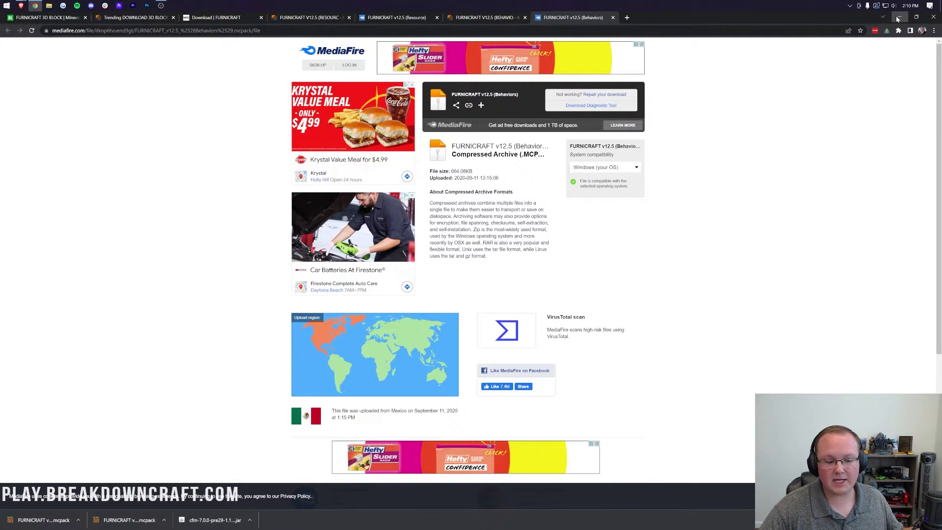
Open the downloaded FURNICRAFT v12.5 (Resource) pack to import it into Minecraft, and minimise the browser
click(898, 18)
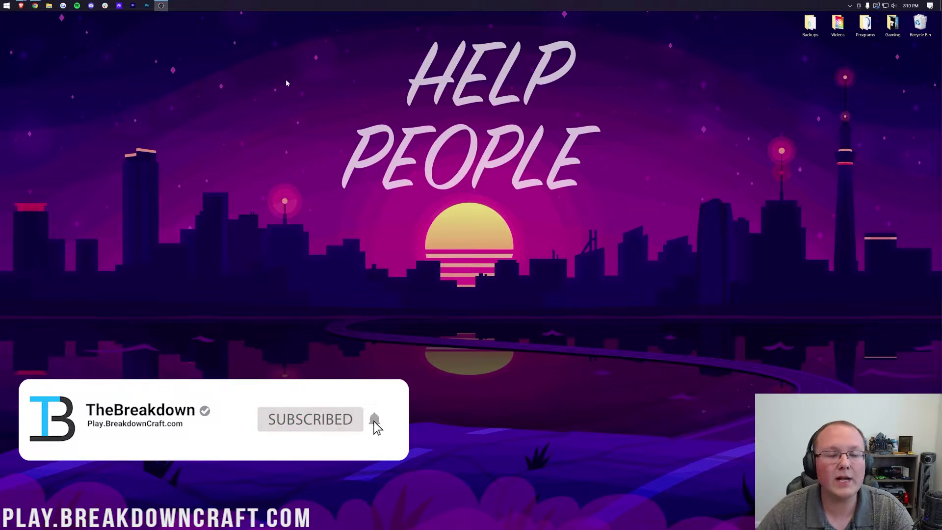
click(35, 6)
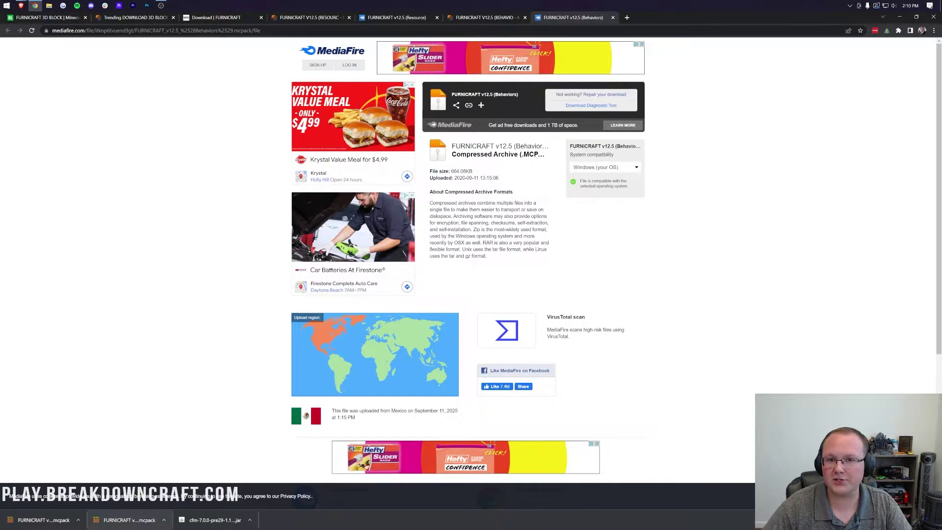
click(123, 524)
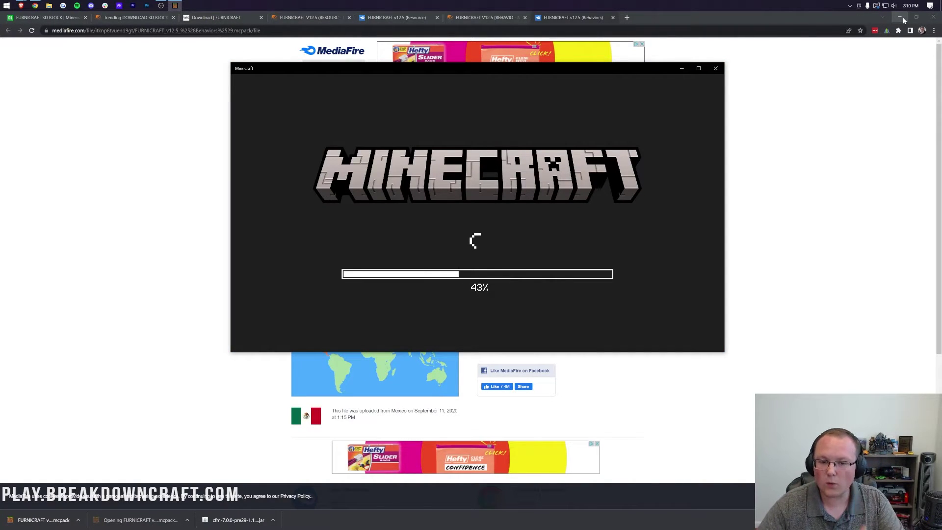
click(903, 17)
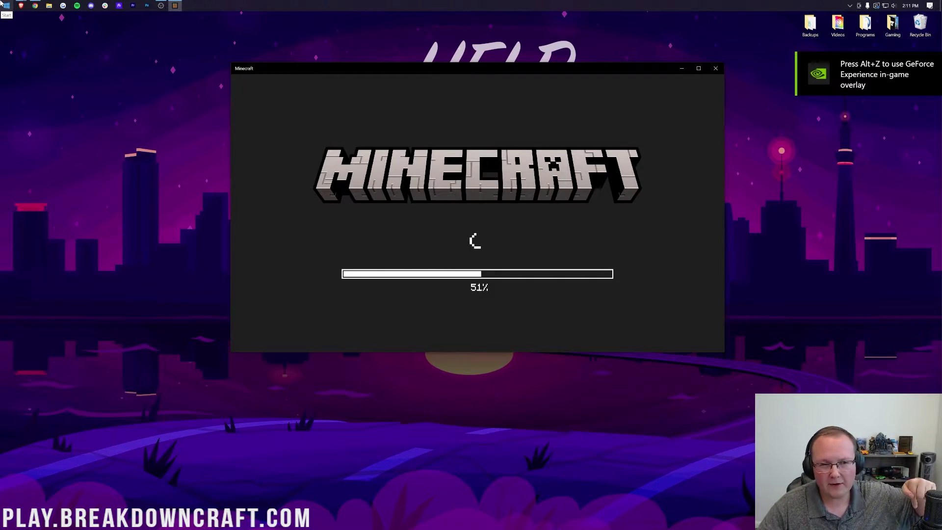
Open the Downloads folder and position its window in front of Minecraft
click(2, 4)
text(downloads)
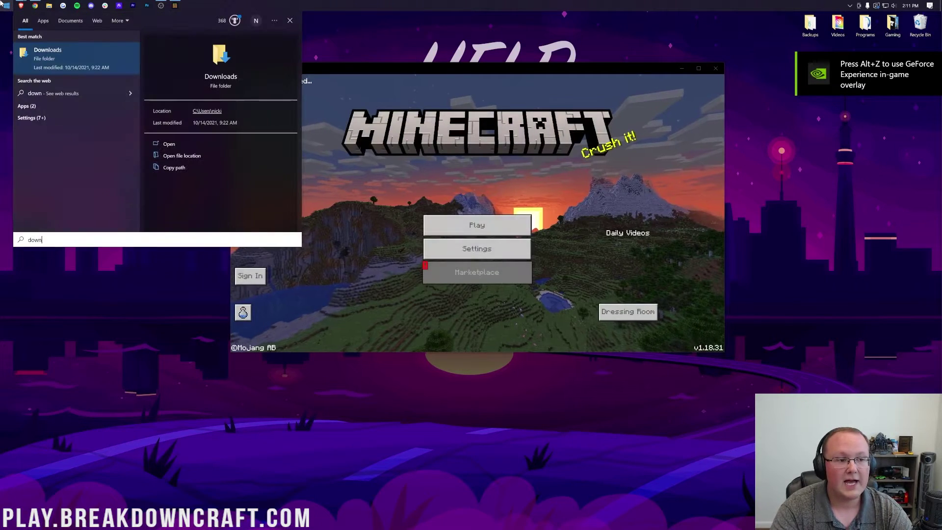
key(Return)
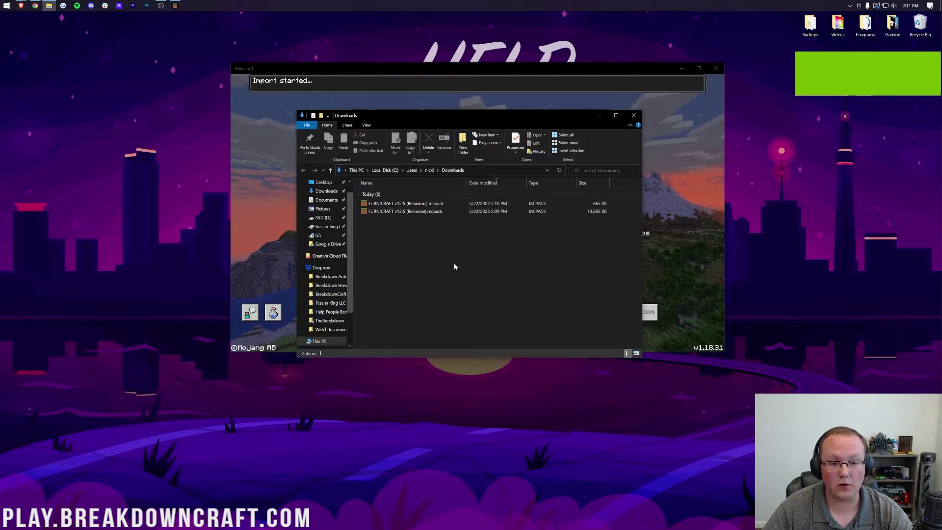
drag(373, 116, 381, 309)
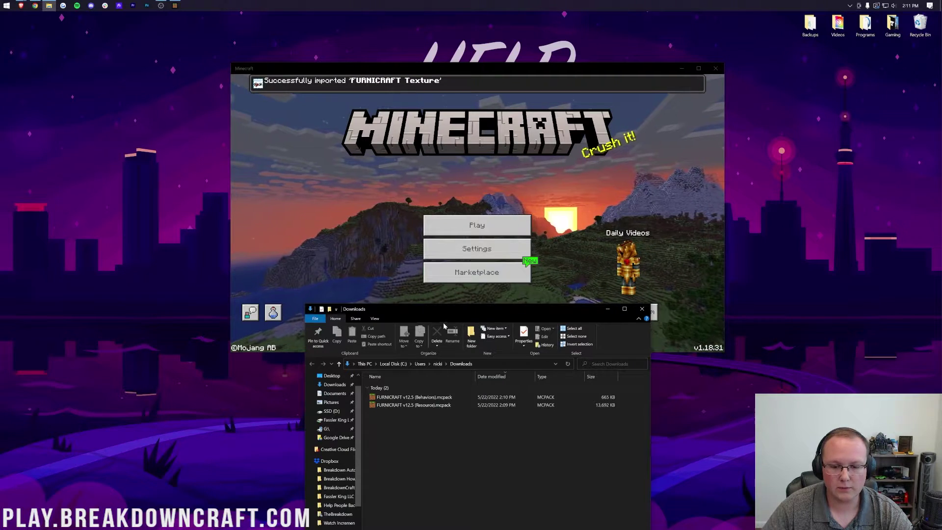
drag(376, 310, 350, 148)
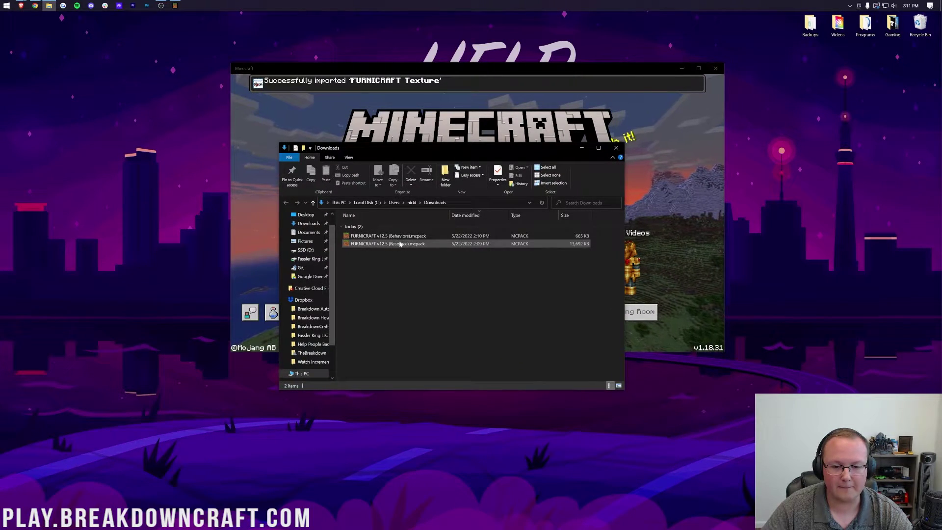
Move FURNICRAFT v12.5 (Behaviors).mcpack from Downloads to the desktop and open it to import it into Minecraft
click(400, 245)
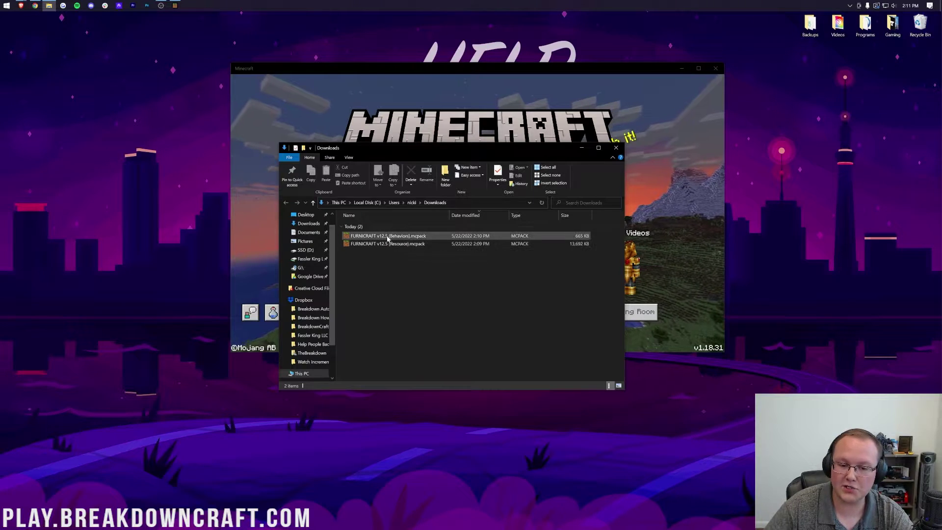
click(390, 236)
drag(66, 144, 68, 135)
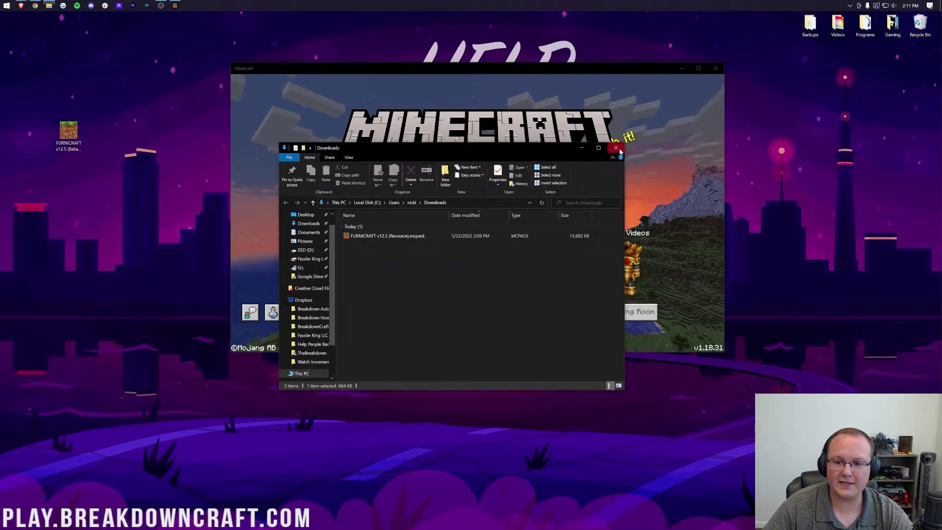
double_click(69, 131)
drag(191, 144, 191, 145)
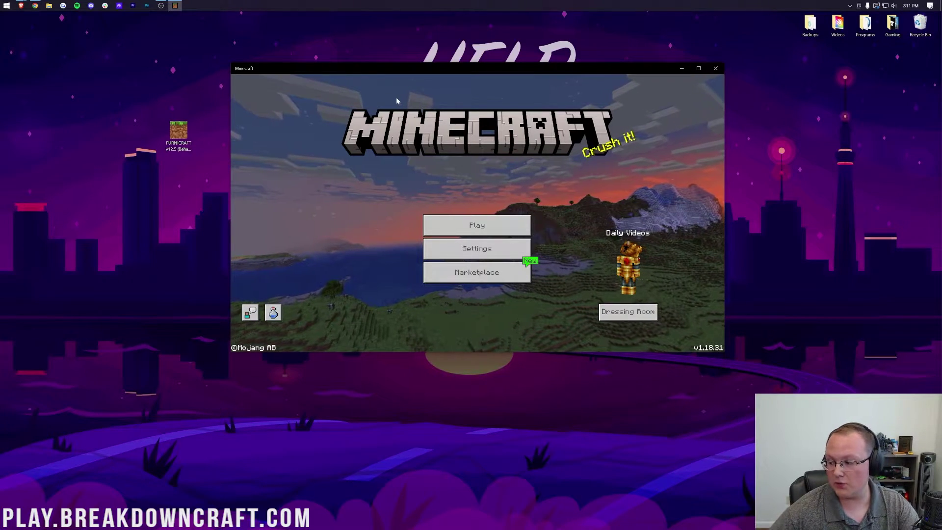
Edit Test World, activate the FURNICRAFT Texture resource pack for it, and check the list of active packs
click(481, 233)
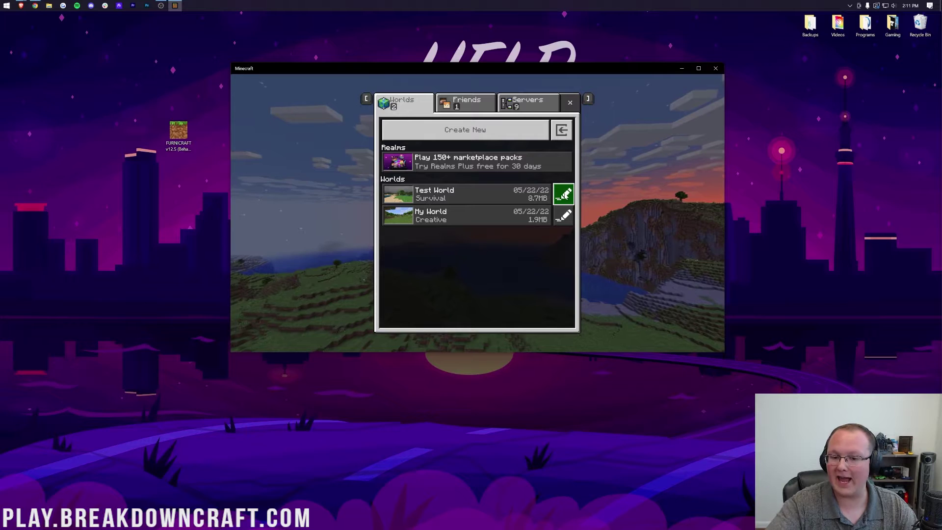
click(564, 195)
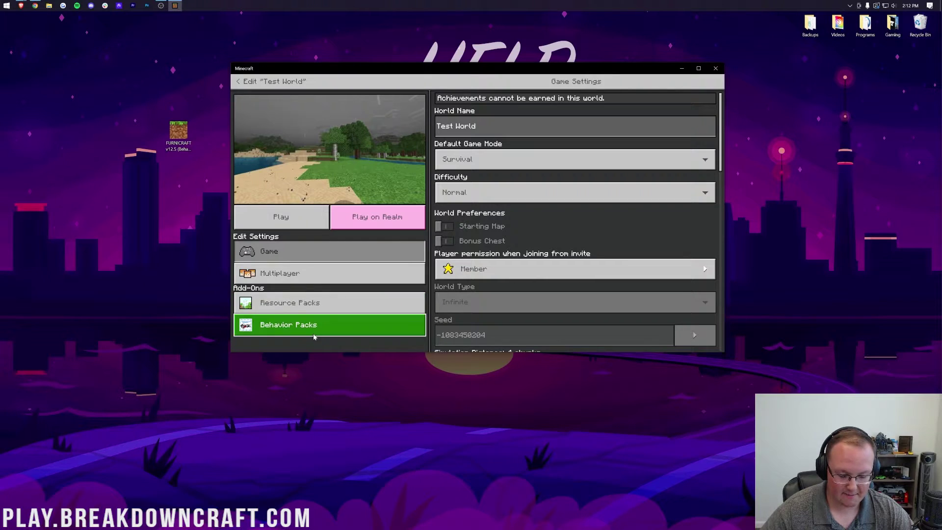
click(316, 302)
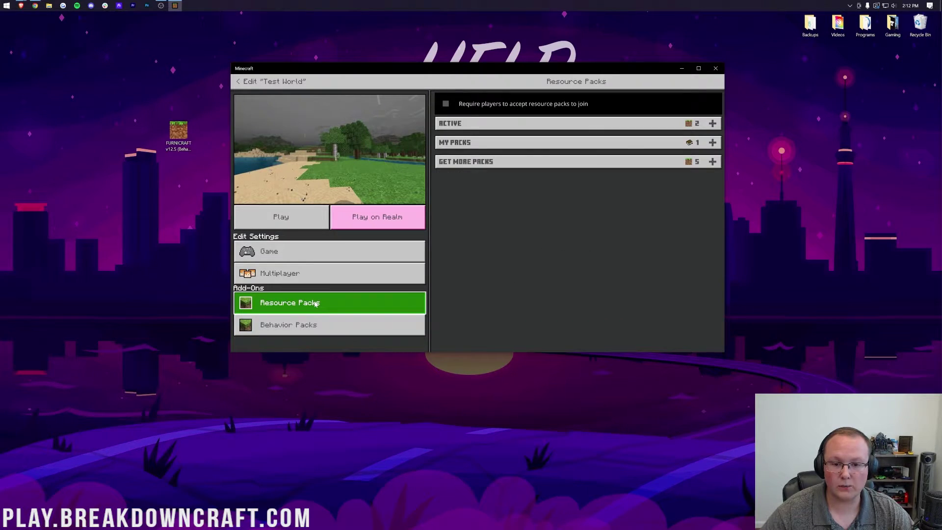
click(484, 143)
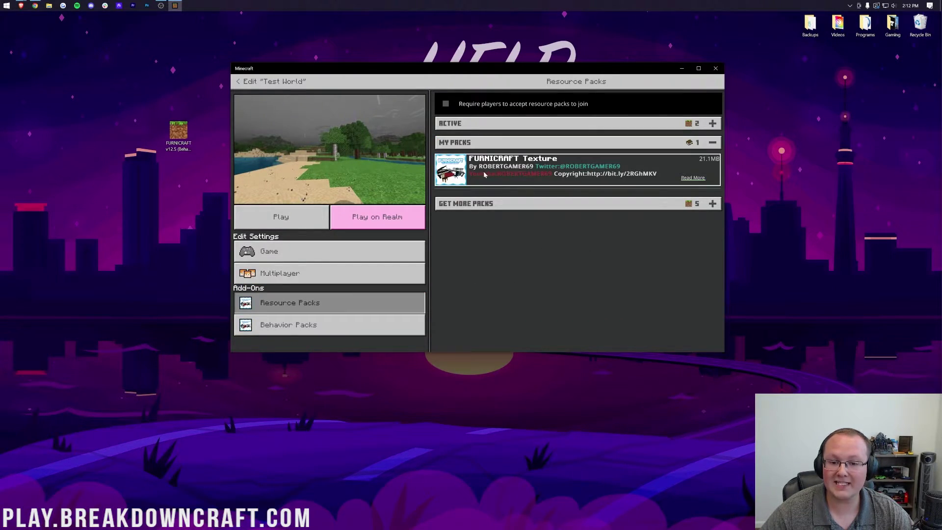
click(529, 170)
click(544, 196)
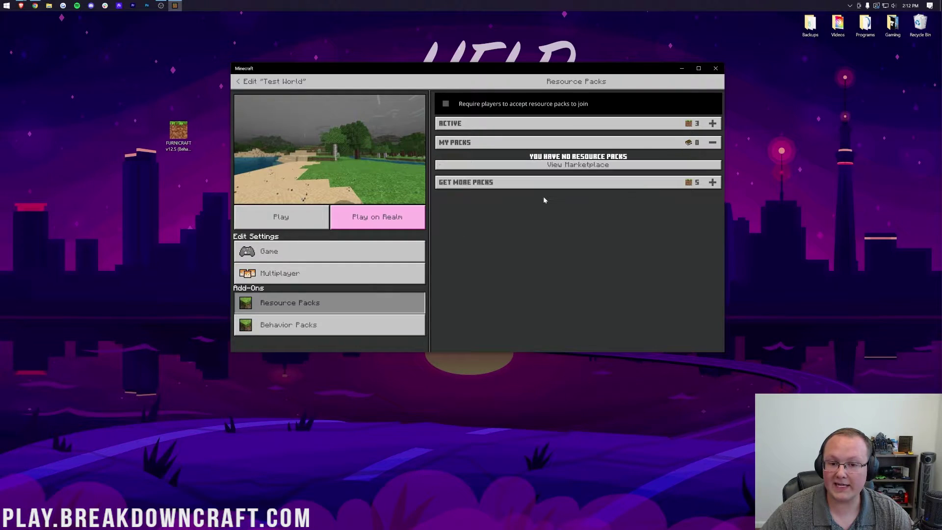
click(515, 123)
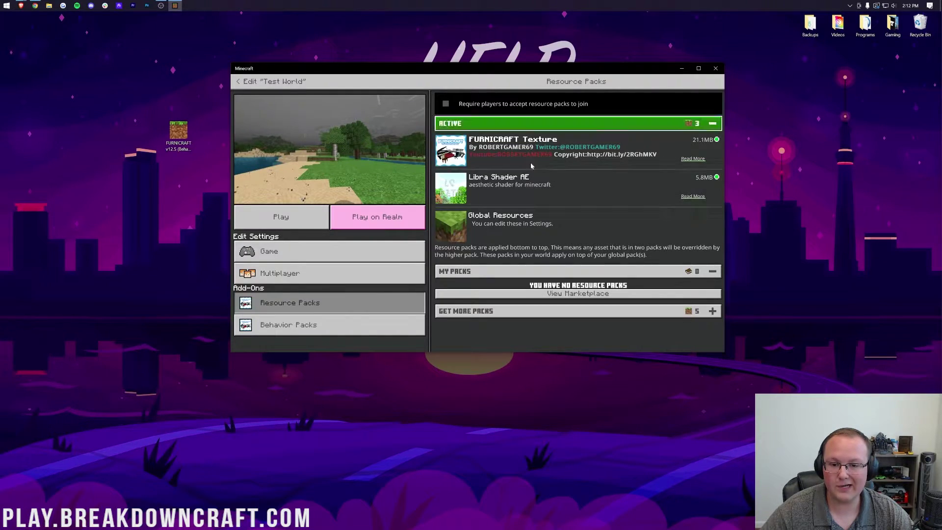
click(515, 123)
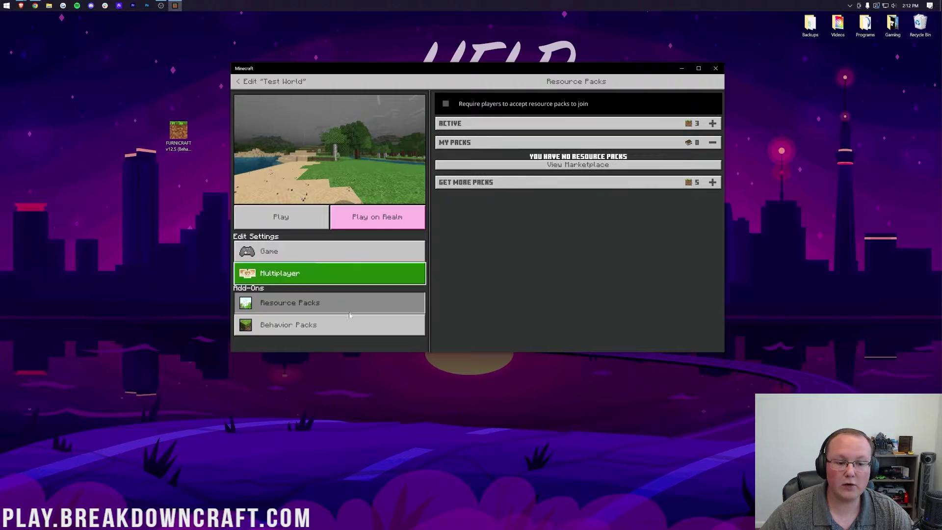
Activate the FURNICRAFT Behavior pack for Test World, accepting that achievements are turned off
click(277, 326)
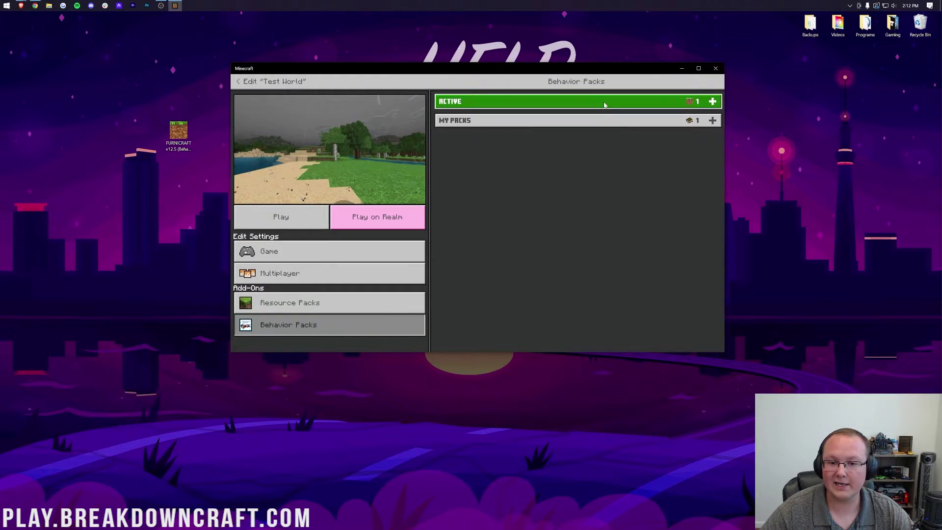
click(594, 122)
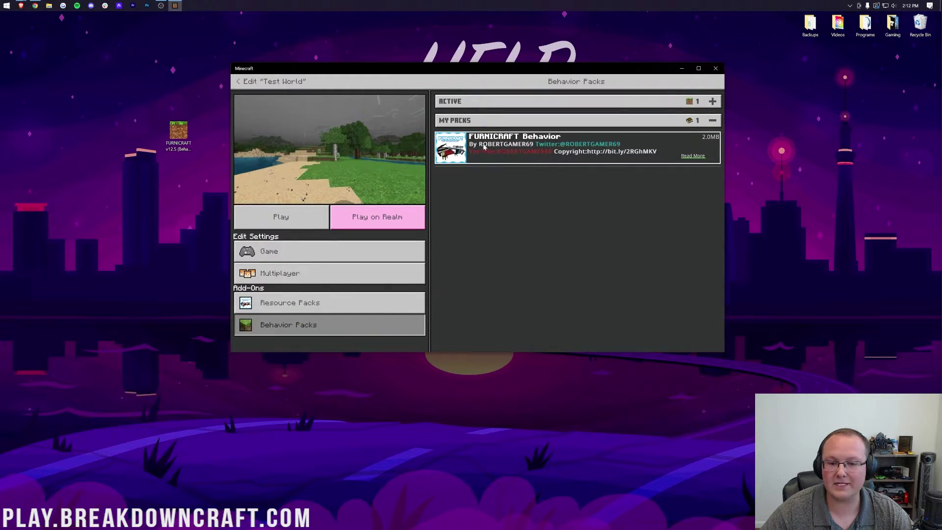
click(524, 145)
click(545, 174)
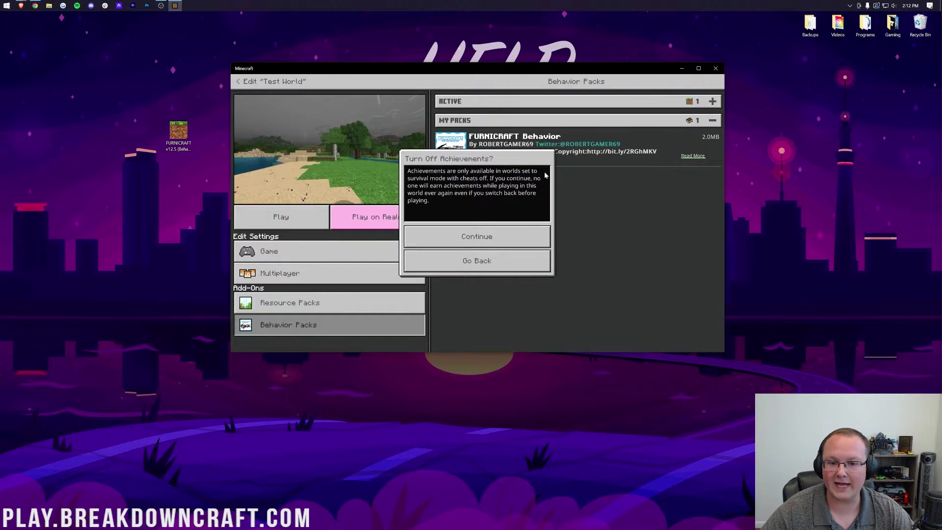
click(467, 241)
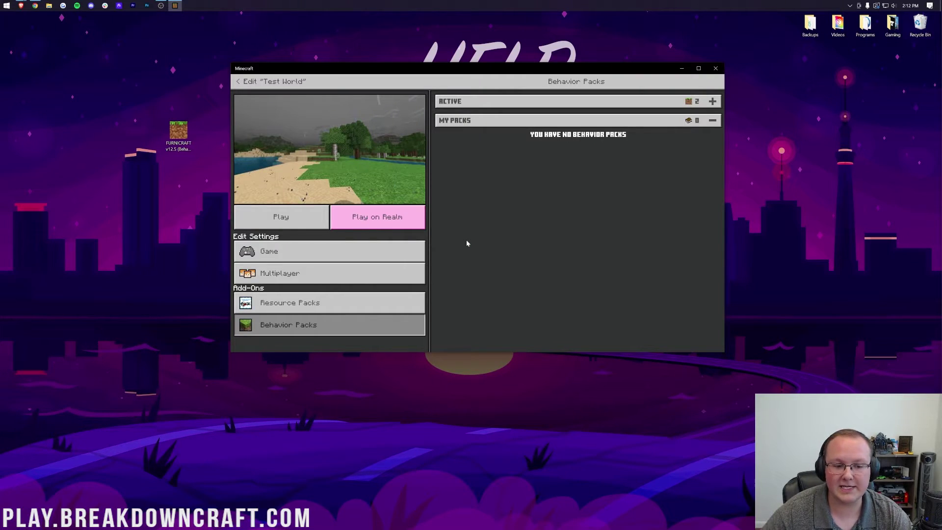
Turn on an experiment in Test World's game settings and accept creating an experimental copy of the world
click(387, 251)
scroll(560, 243, down, 15)
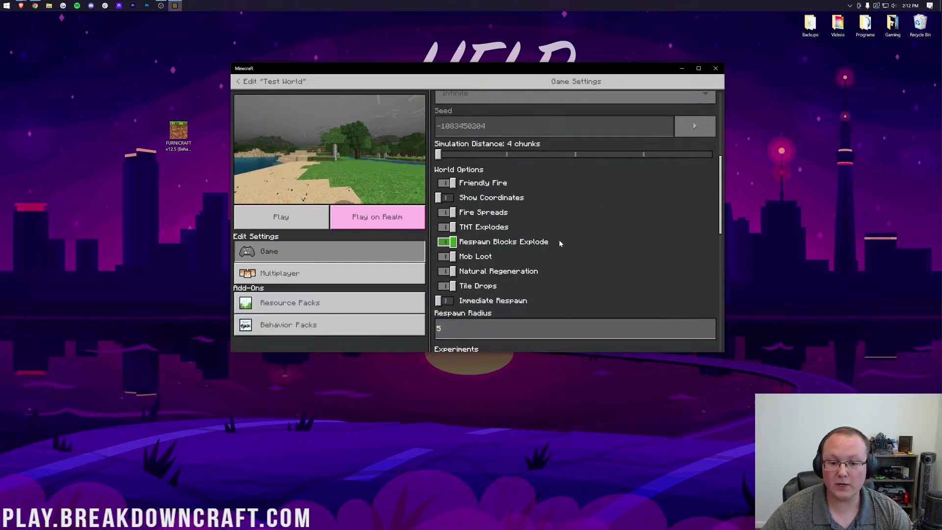
scroll(558, 240, up, 3)
click(491, 186)
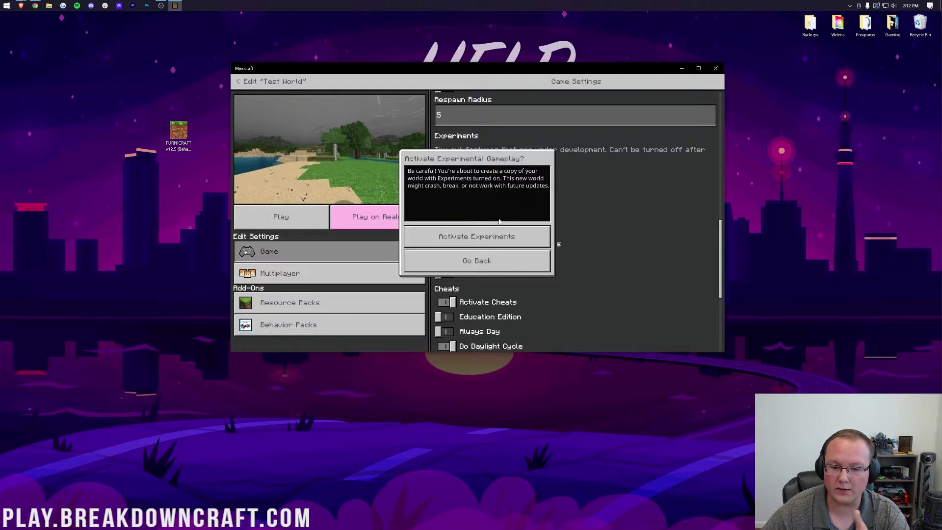
click(496, 238)
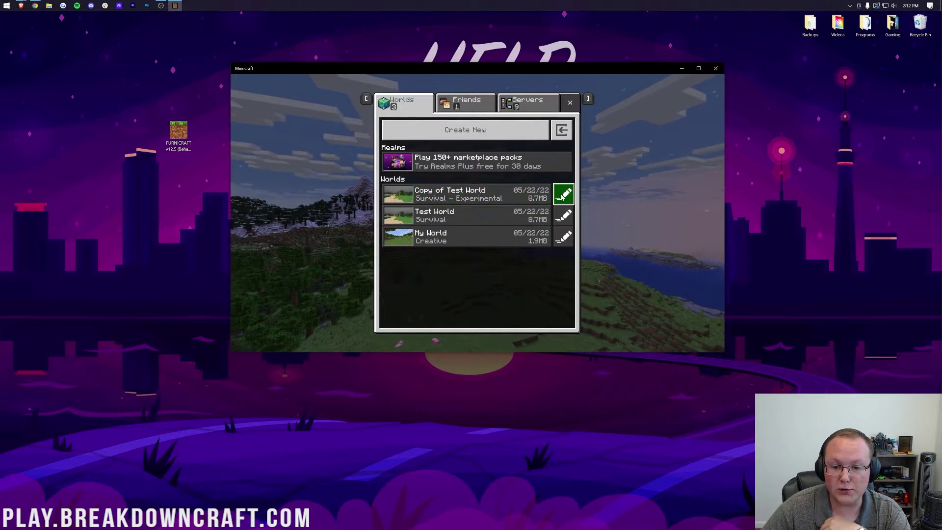
Edit Copy of Test World and activate the FURNICRAFT Texture resource pack for it
click(563, 194)
click(341, 308)
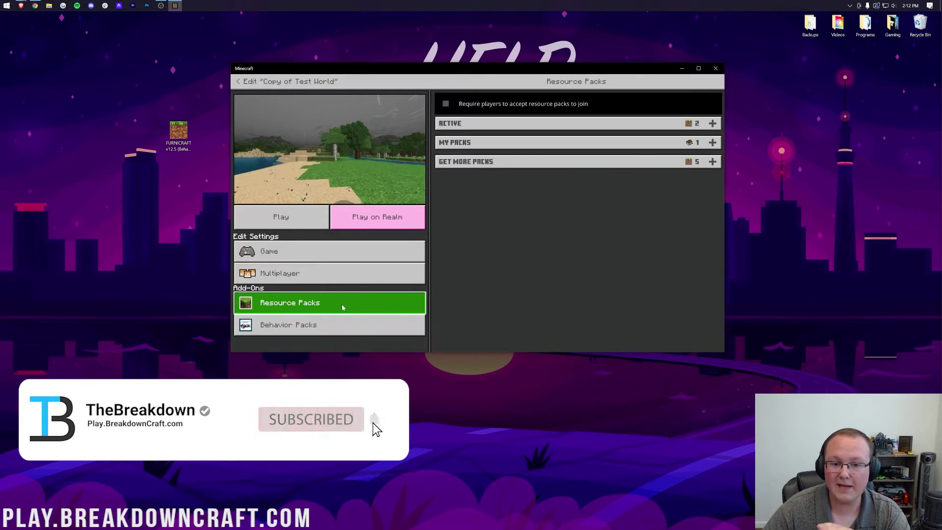
click(489, 131)
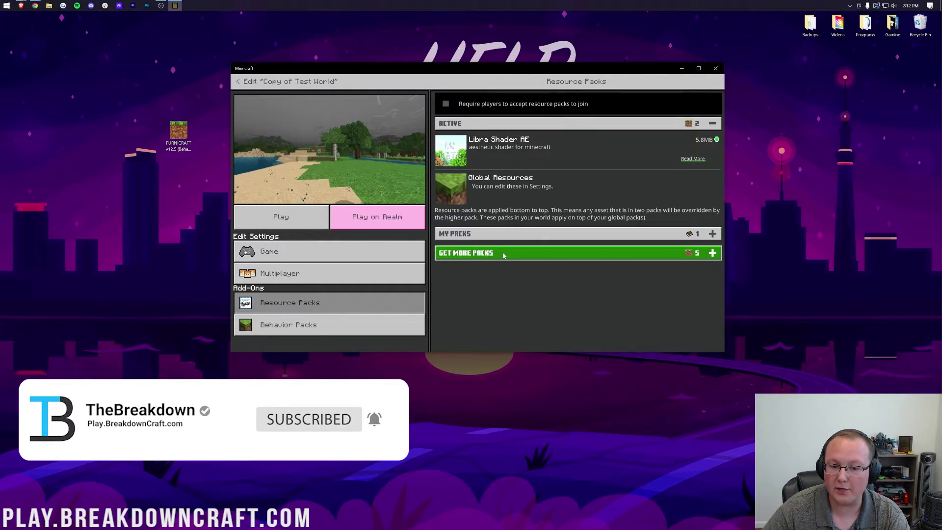
click(505, 234)
click(583, 288)
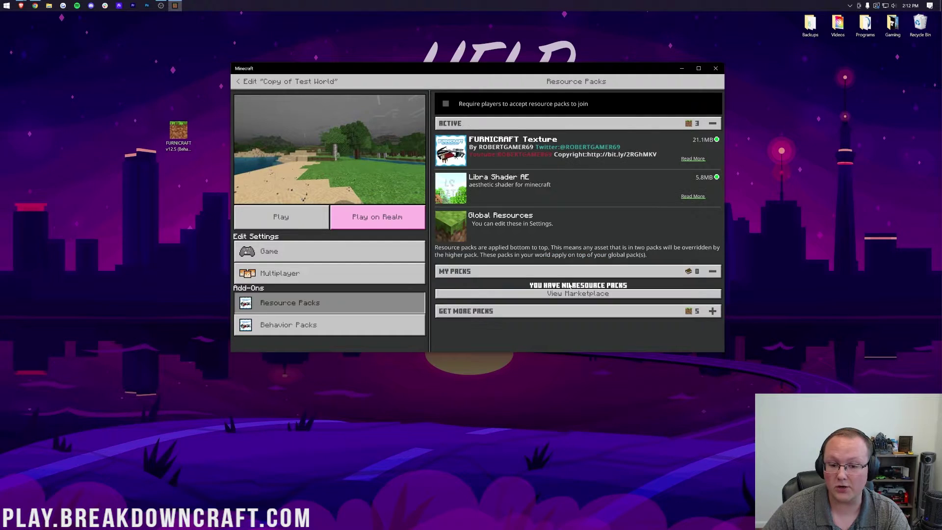
Activate the FURNICRAFT Behavior pack for Copy of Test World, accepting that achievements are turned off
click(289, 325)
click(530, 105)
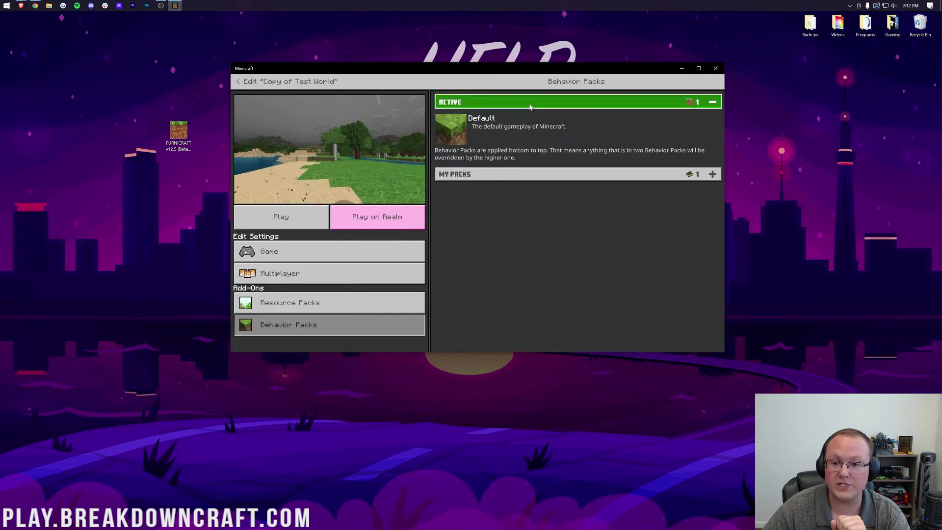
click(515, 174)
click(516, 204)
click(578, 229)
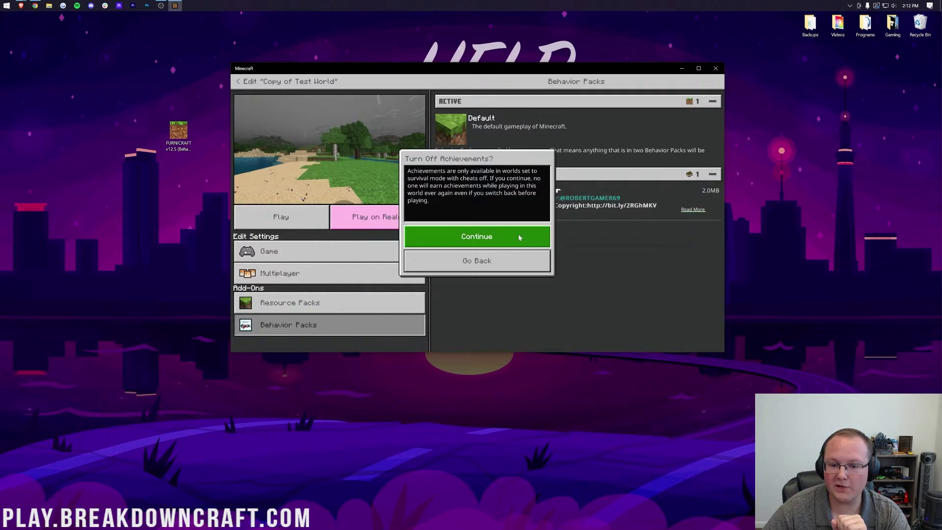
click(519, 237)
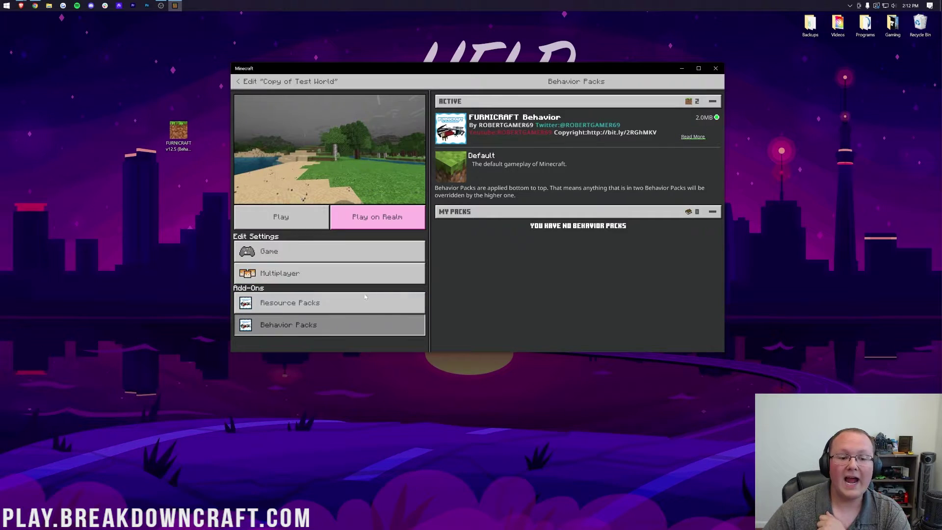
Turn on all experiments in Copy of Test World's game settings, from Spectator Mode through Molang Features
click(356, 256)
scroll(544, 243, down, 3)
scroll(545, 240, down, 5)
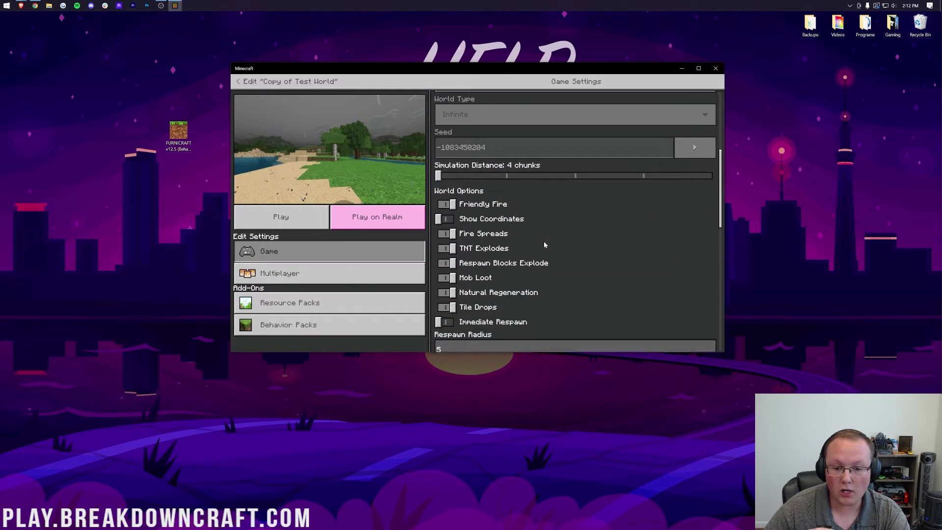
click(444, 212)
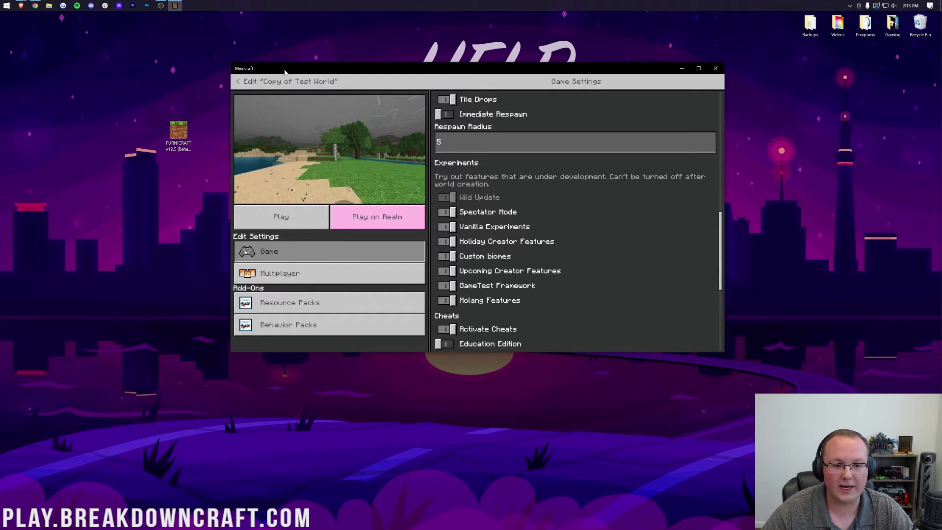
Check the active FURNICRAFT resource and behavior packs of Copy of Test World and start playing the world
click(317, 303)
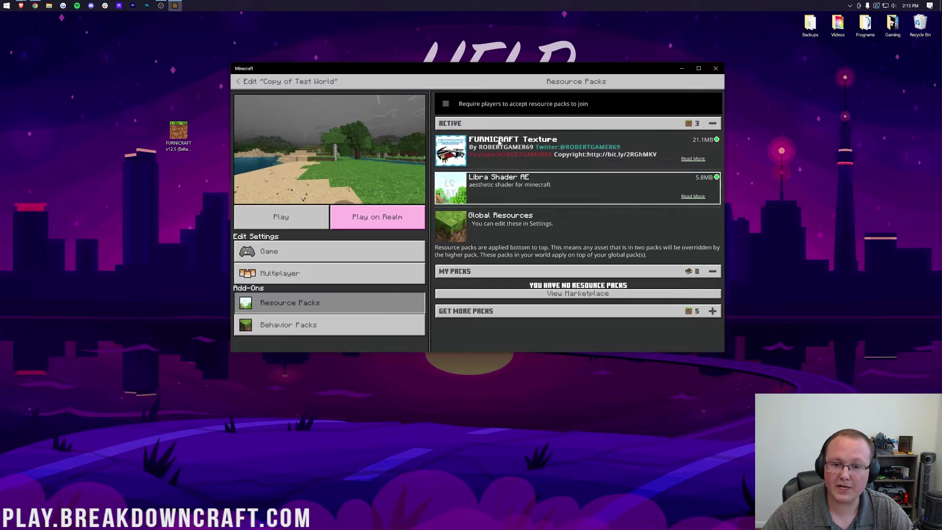
click(327, 326)
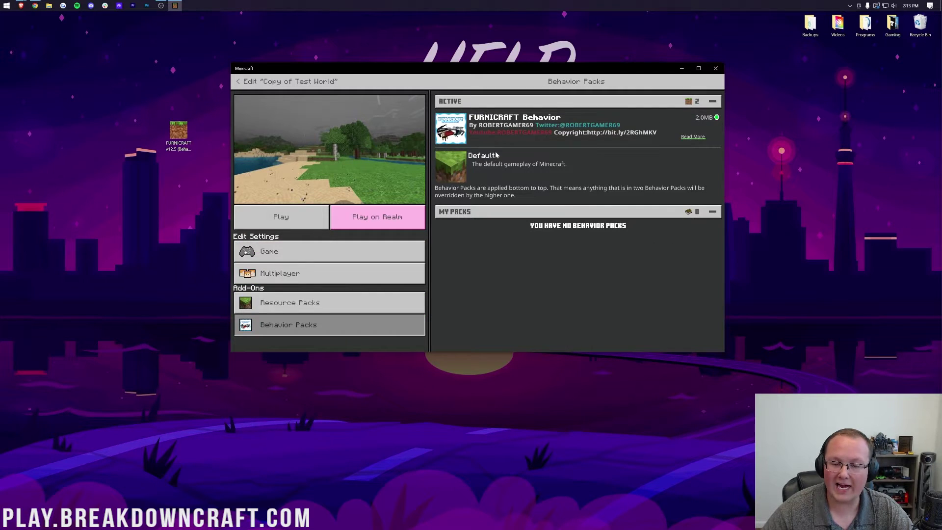
click(274, 218)
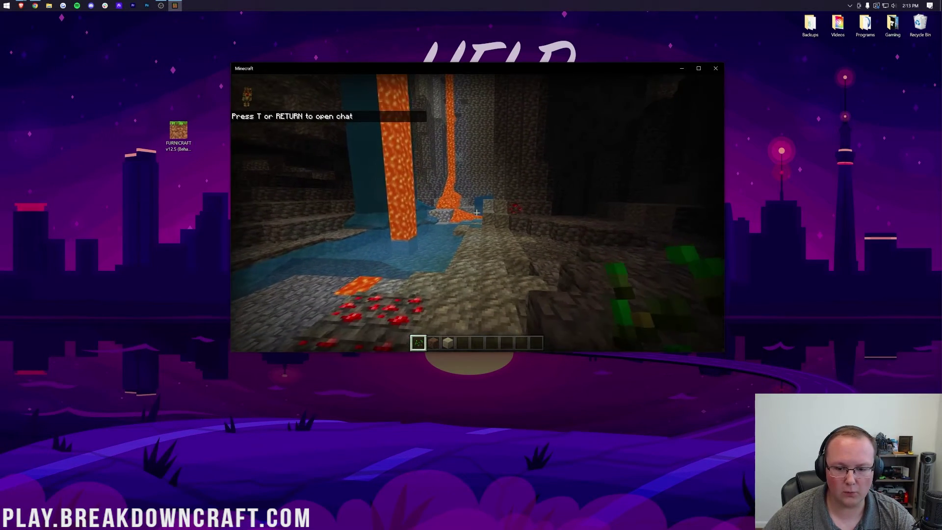
Search the creative inventory for "furni" and add the Furnicraft piano, laptop, sink and stove to the hotbar
key(e)
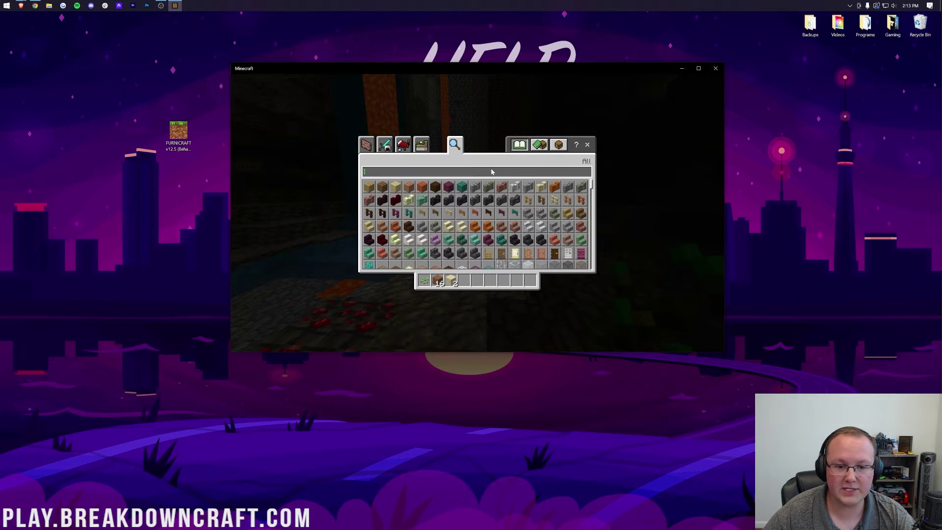
text(furnit)
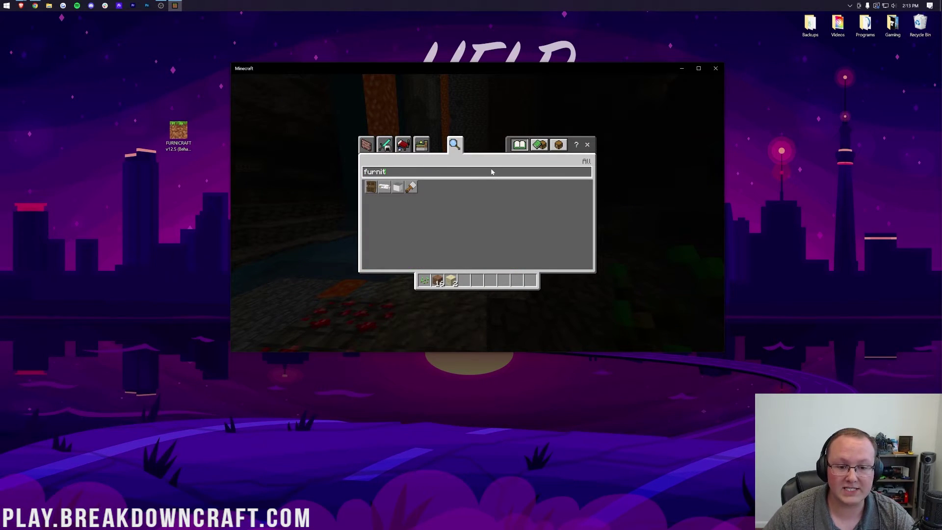
key(BackSpace)
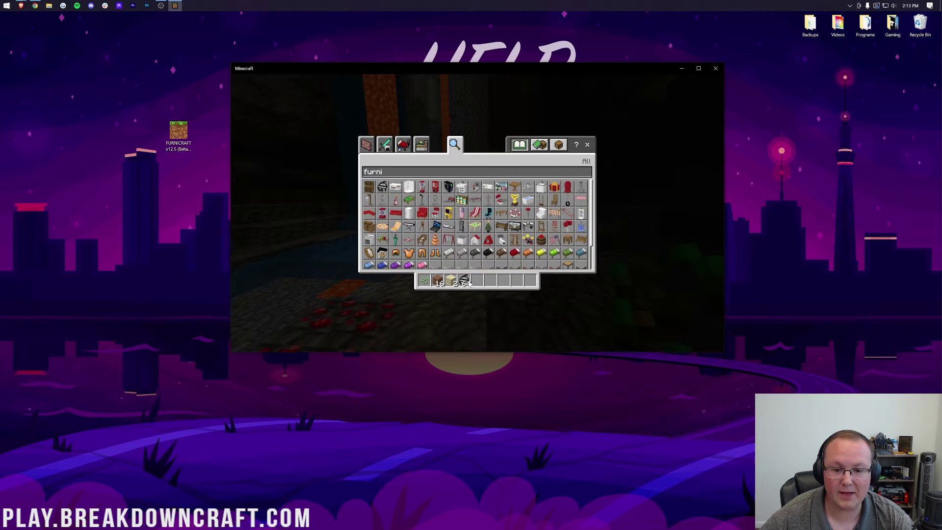
click(468, 190)
scroll(498, 253, down, 3)
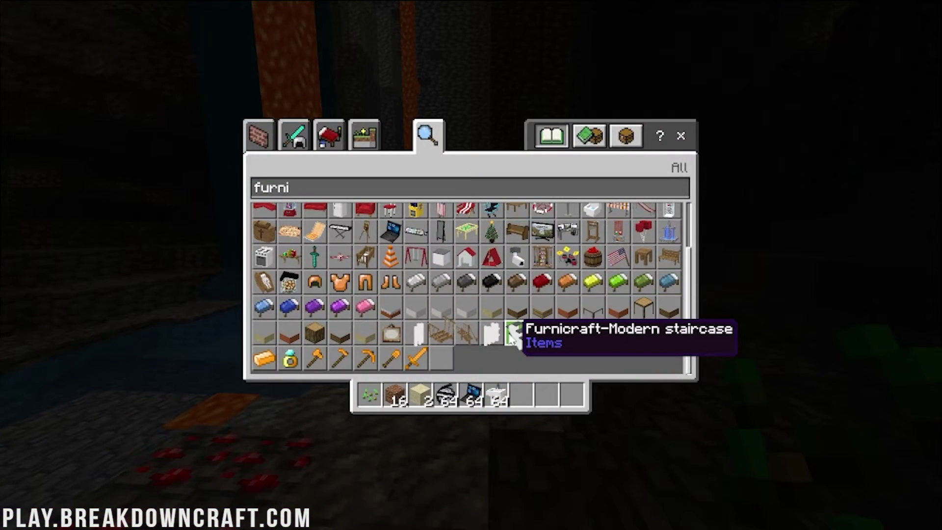
scroll(510, 338, up, 2)
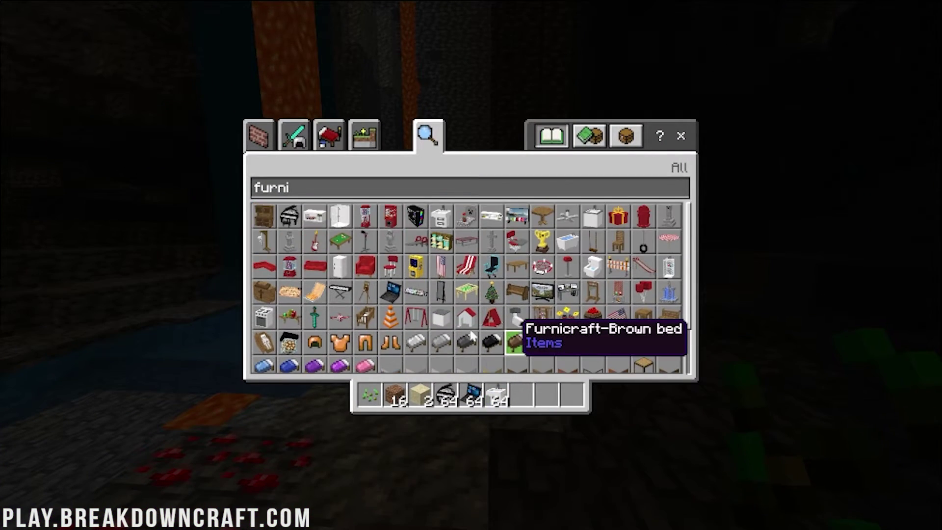
click(264, 316)
click(522, 396)
key(e)
Equip the Furnicraft-Sink from the hotbar and place it on the cave floor beside the water
key(5)
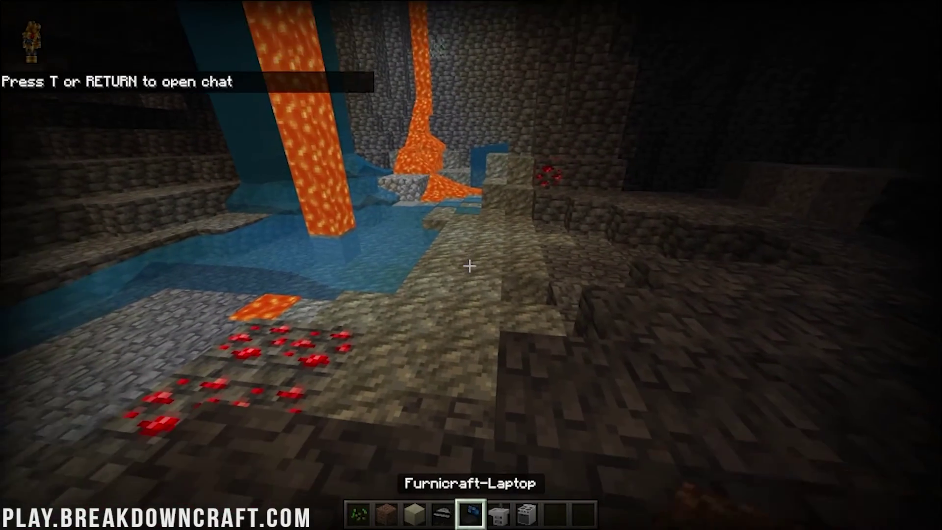
key(6)
right_click(470, 266)
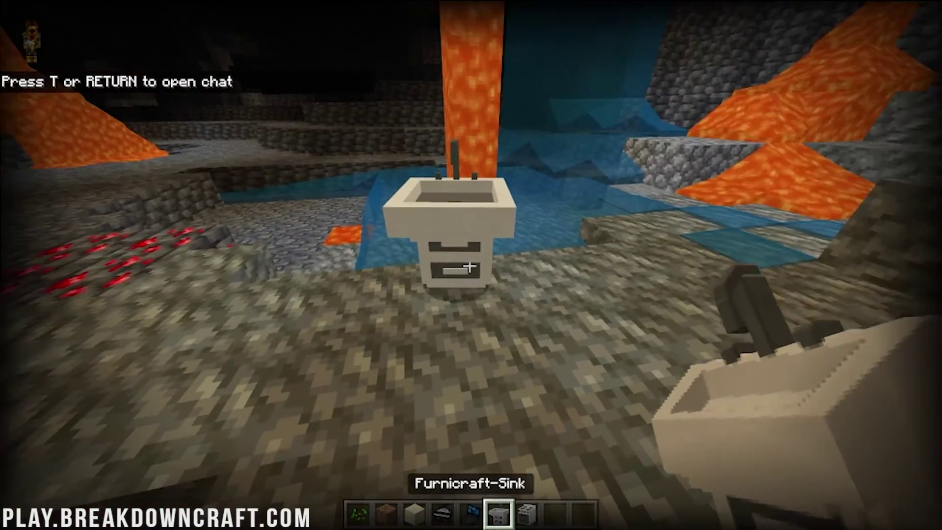
Equip the Furnicraft-Laptop, walk up to the placed sink, interact with it and back away
key(5)
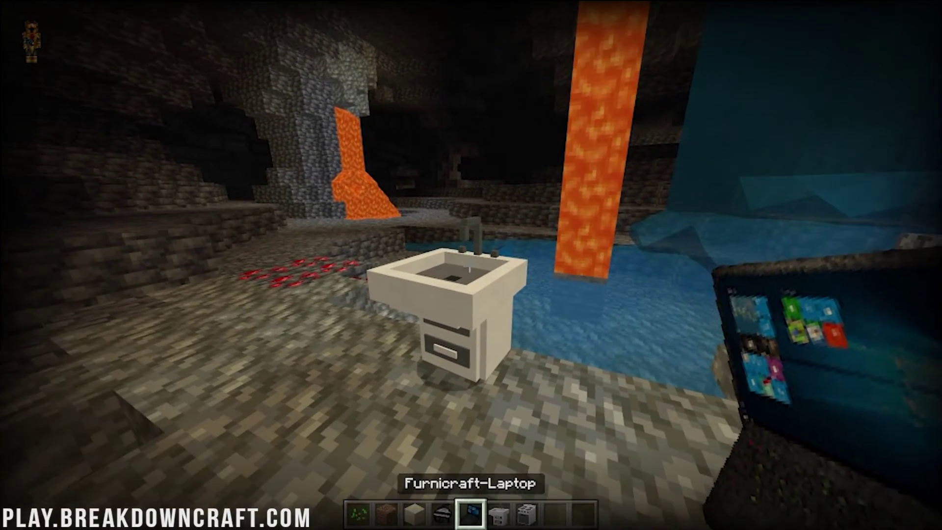
key(w)
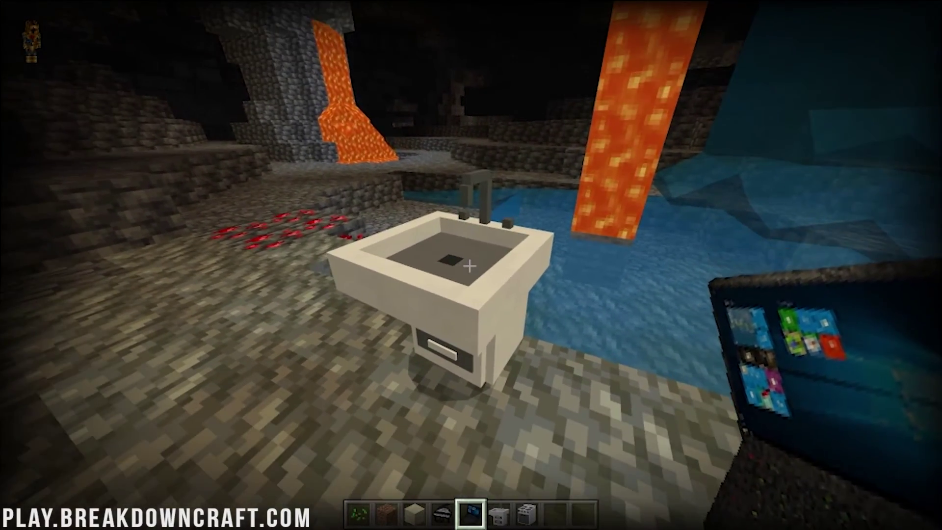
right_click(470, 266)
key(s)
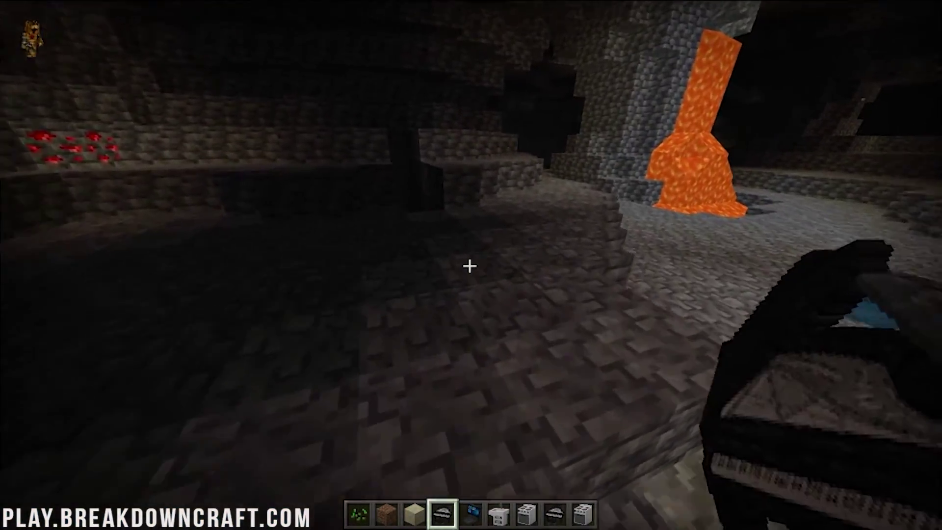
Place the Furnicraft piano on the dark cave floor and walk around it to view it up close
right_click(470, 266)
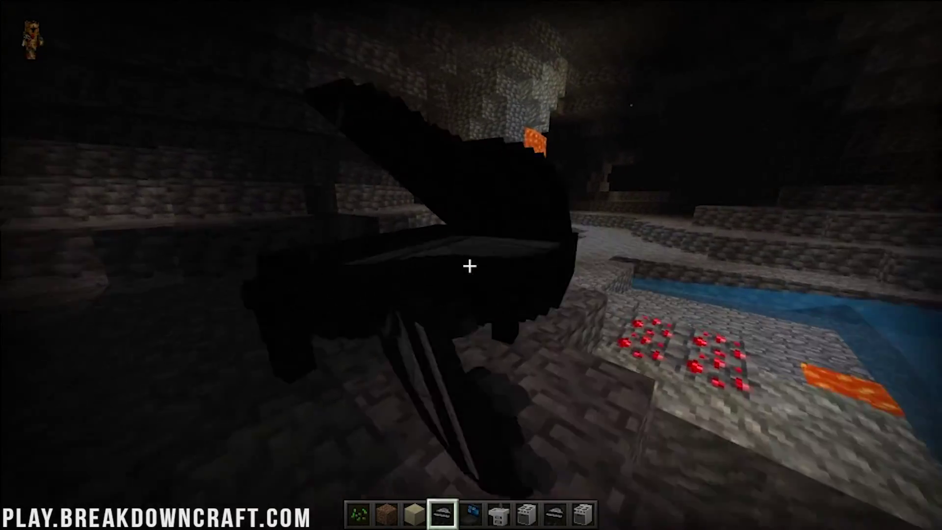
key(w)
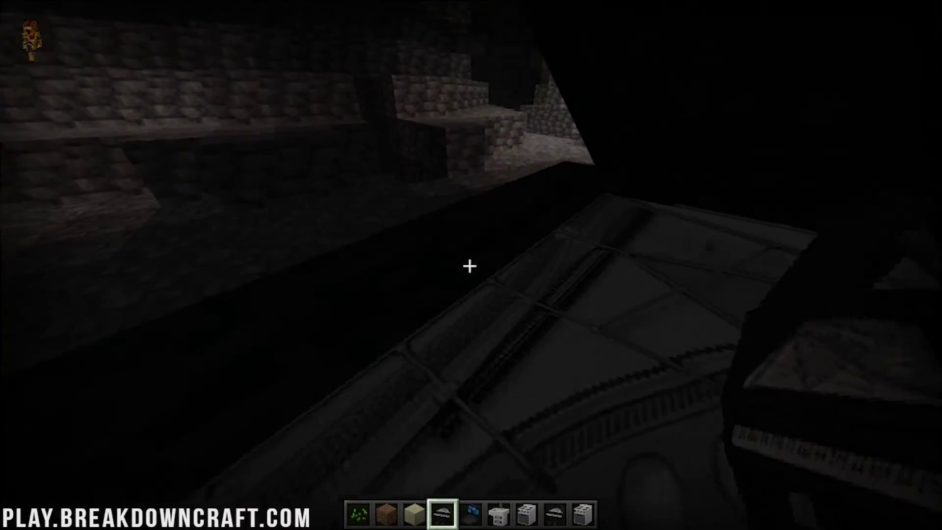
key(w)
key(w)
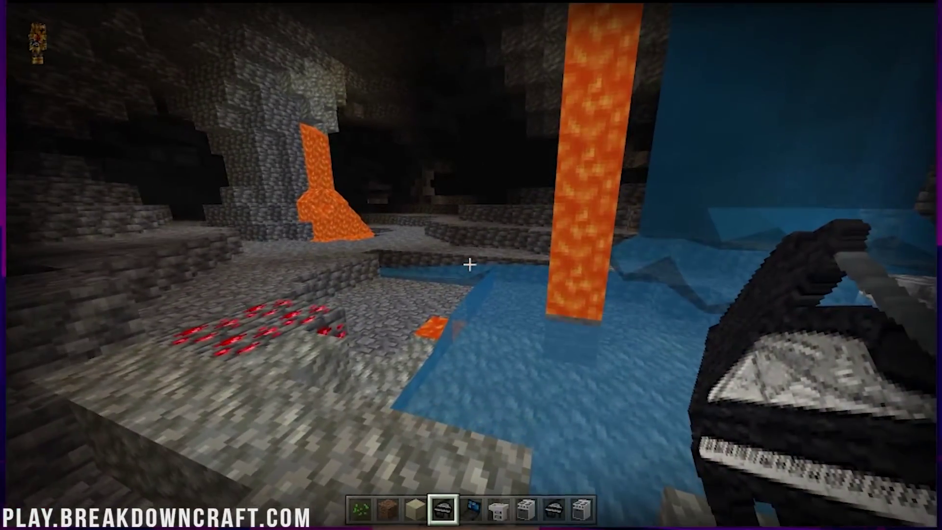
Leave the current world and start setting up a new world from the worlds list
key(Escape)
click(431, 314)
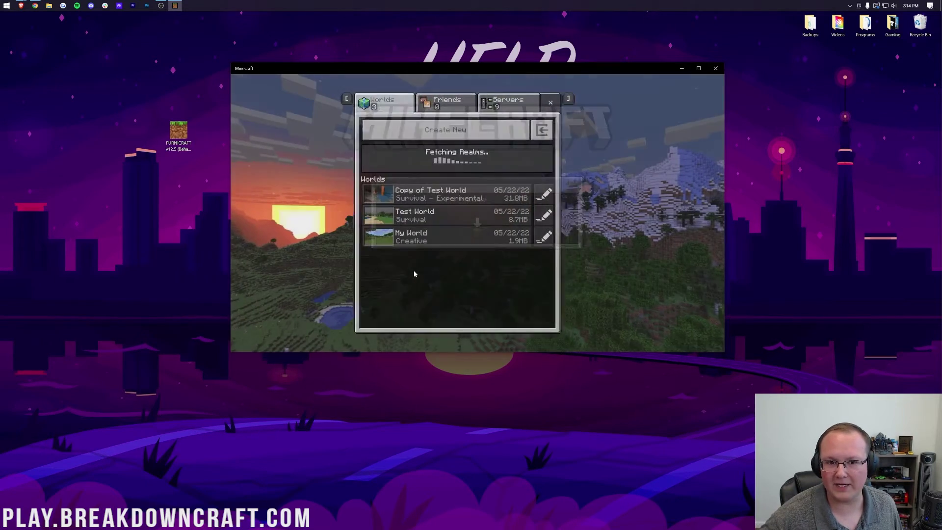
click(448, 123)
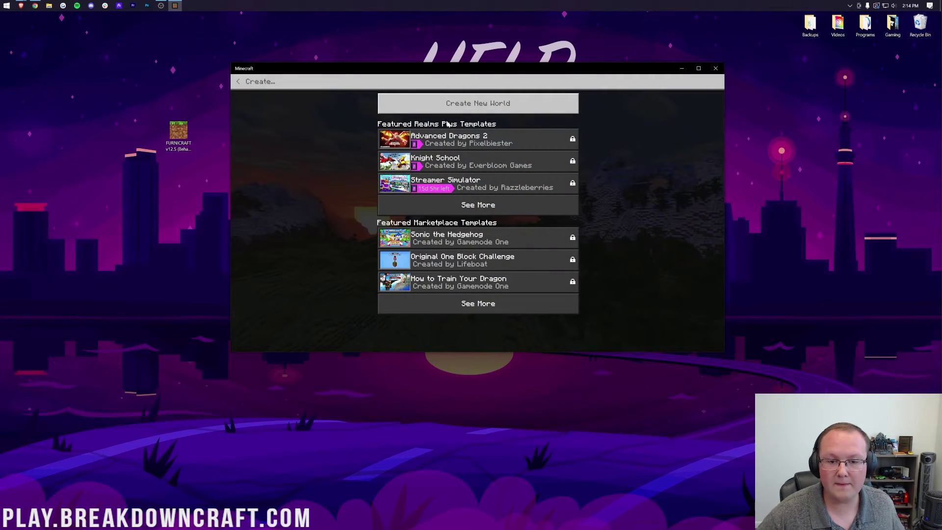
click(449, 109)
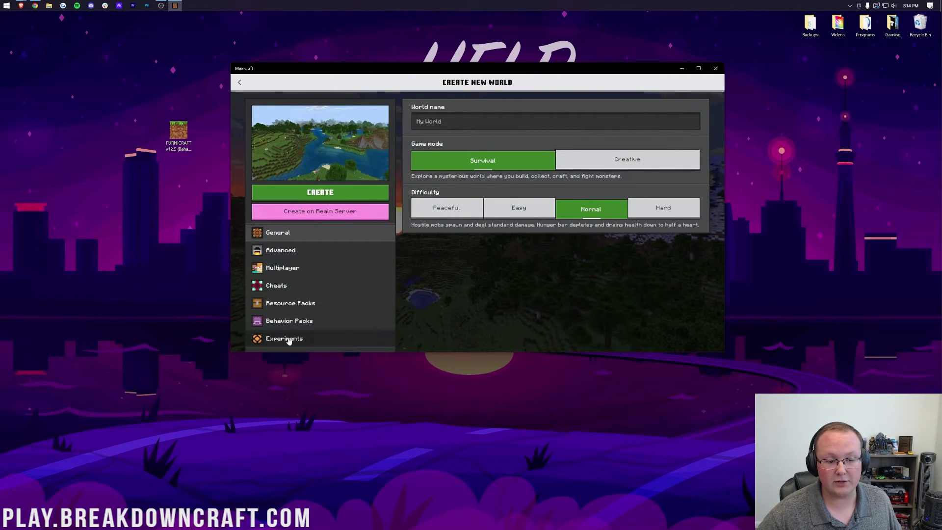
Turn on all gameplay and add-on creator experiments for the new world, from Wild Update through Molang Features
click(288, 341)
click(697, 159)
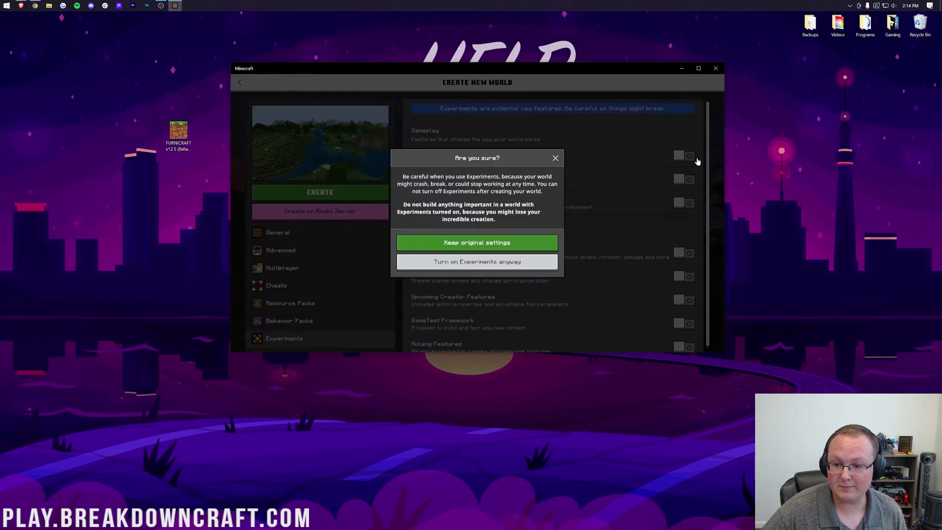
click(444, 264)
click(684, 203)
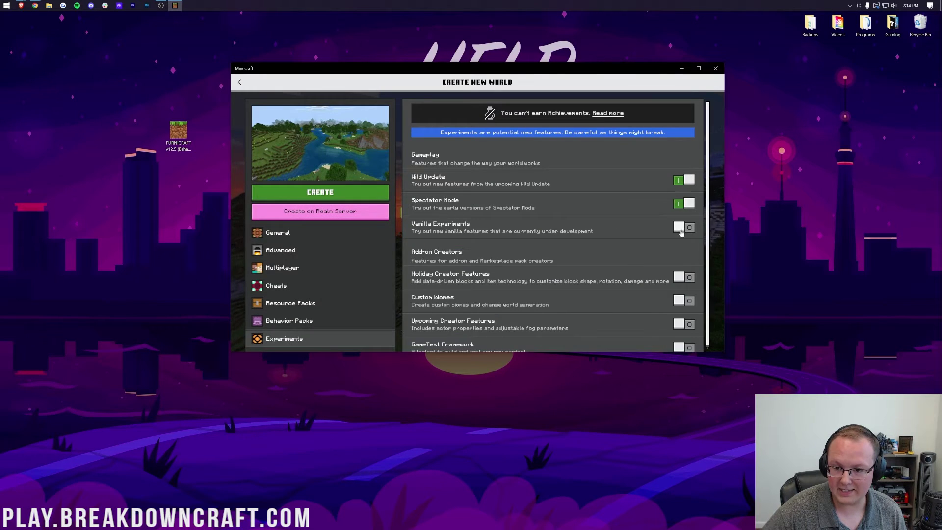
click(681, 279)
click(680, 301)
click(679, 348)
scroll(625, 236, down, 1)
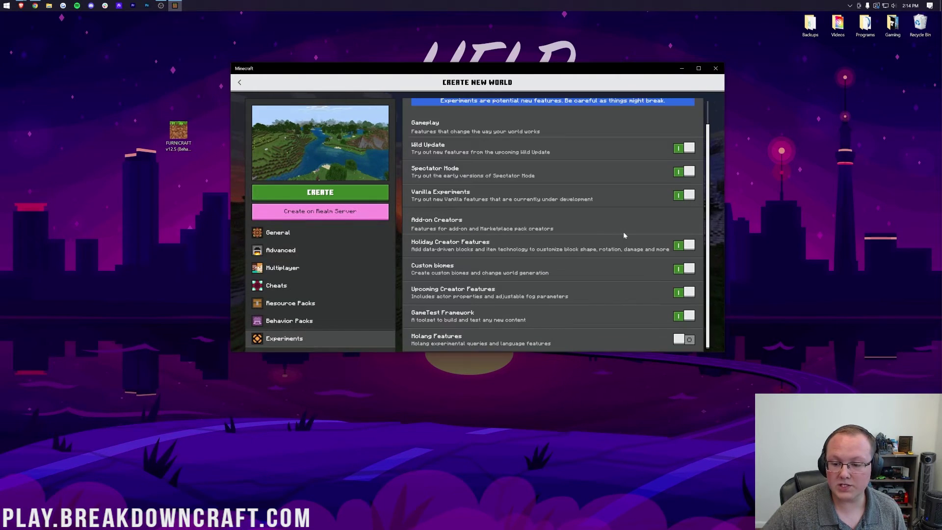
click(680, 340)
Activate the FURNICRAFT Behavior pack for the new world
click(297, 318)
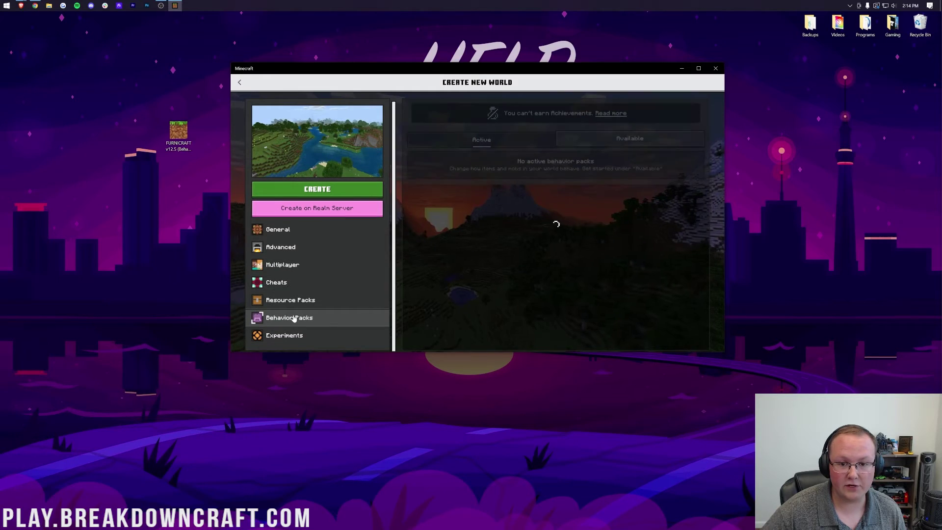
click(604, 142)
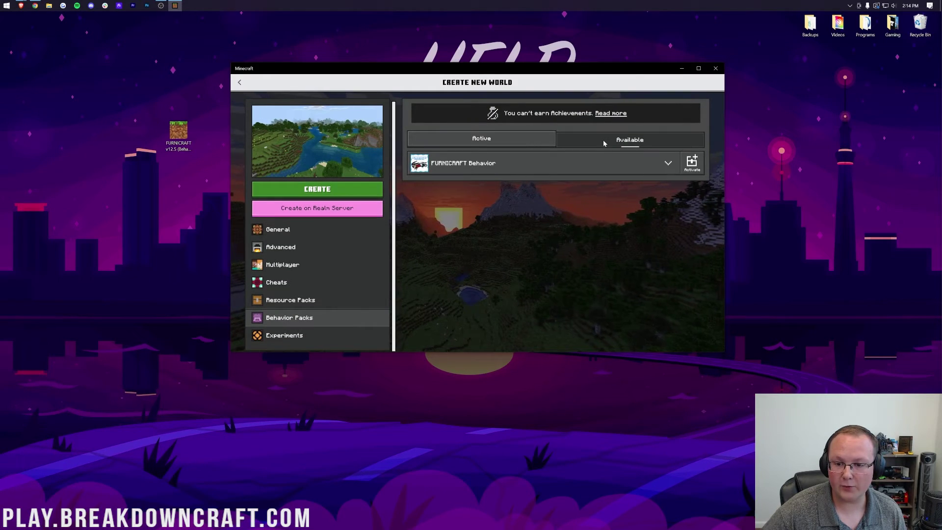
click(692, 163)
Activate the FURNICRAFT Texture resource pack and create the new world
click(319, 303)
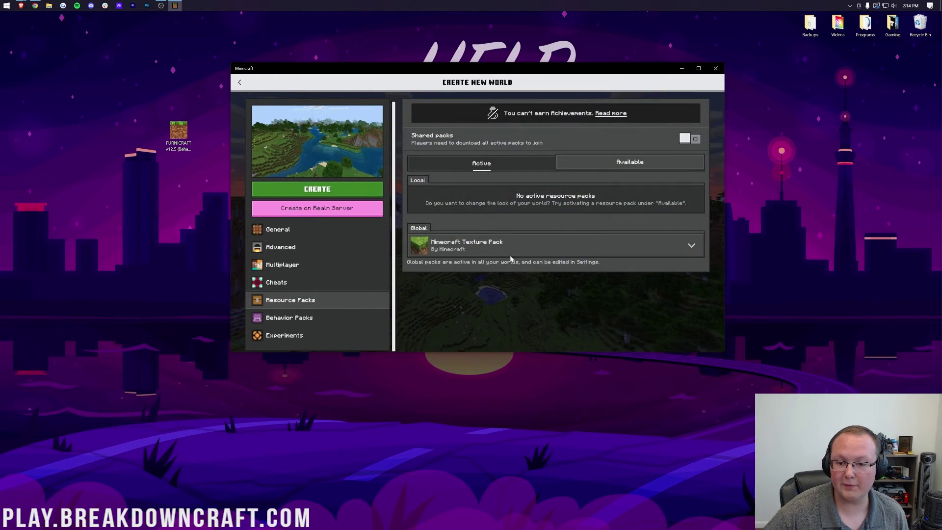
click(590, 160)
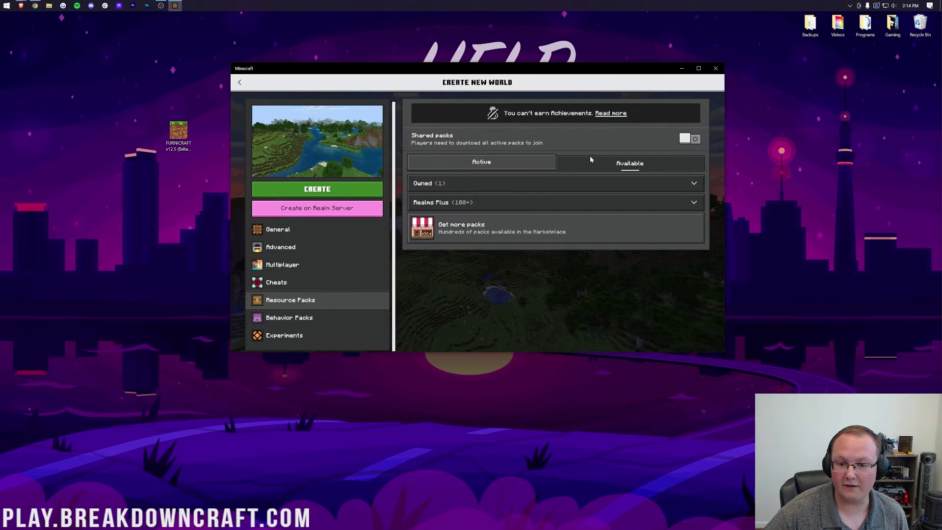
click(587, 186)
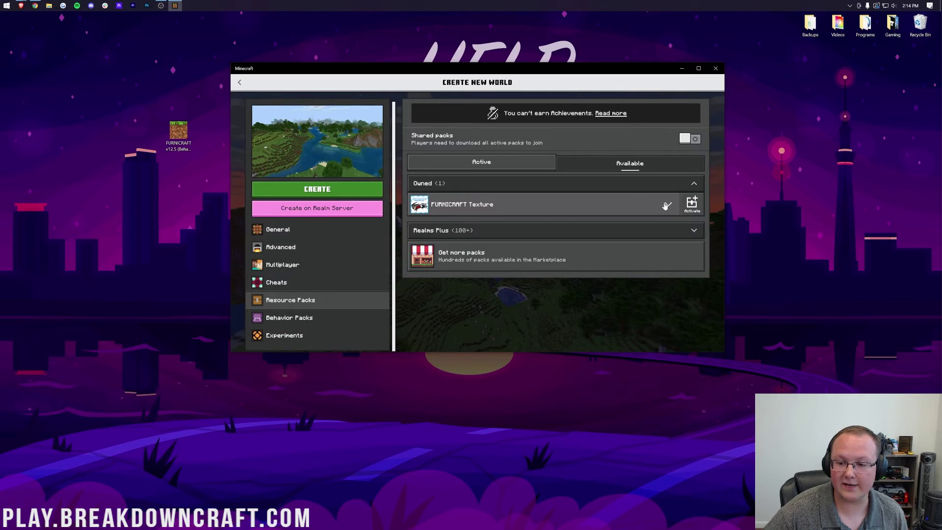
click(691, 205)
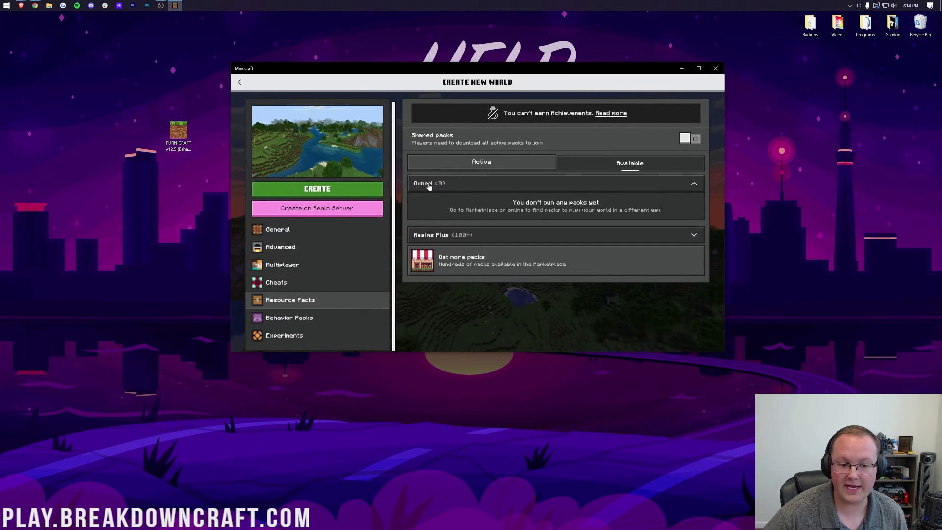
click(317, 189)
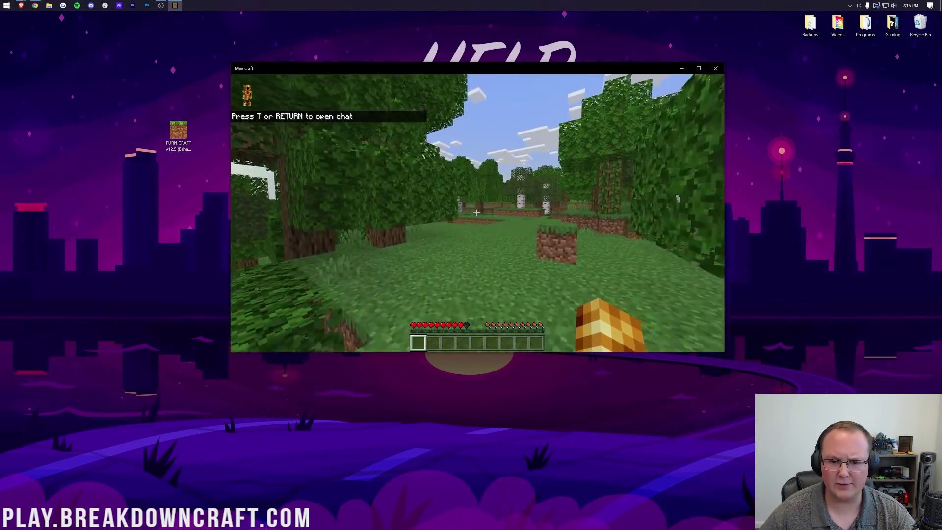
Switch the game mode to Creative and add the Furnicraft-Bath to the hotbar by searching the inventory for "furni"
key(F3+F4)
key(e)
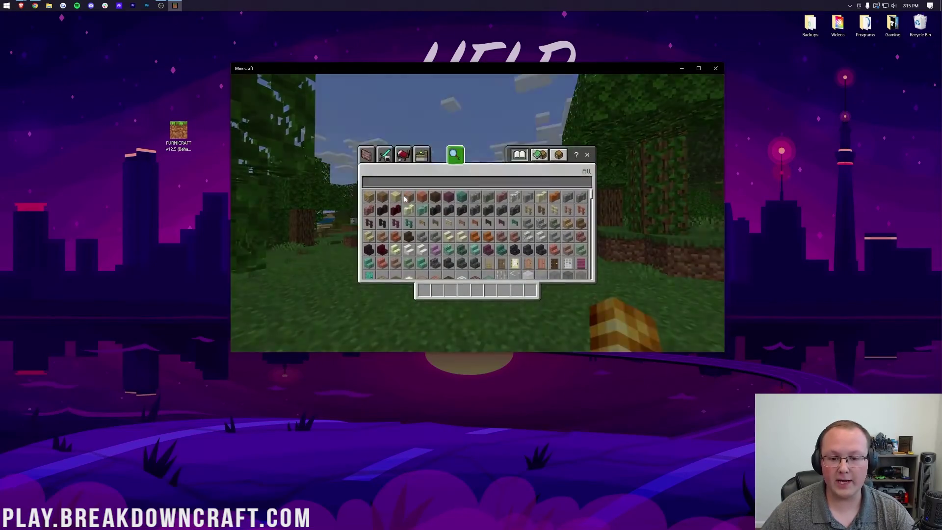
text(furni)
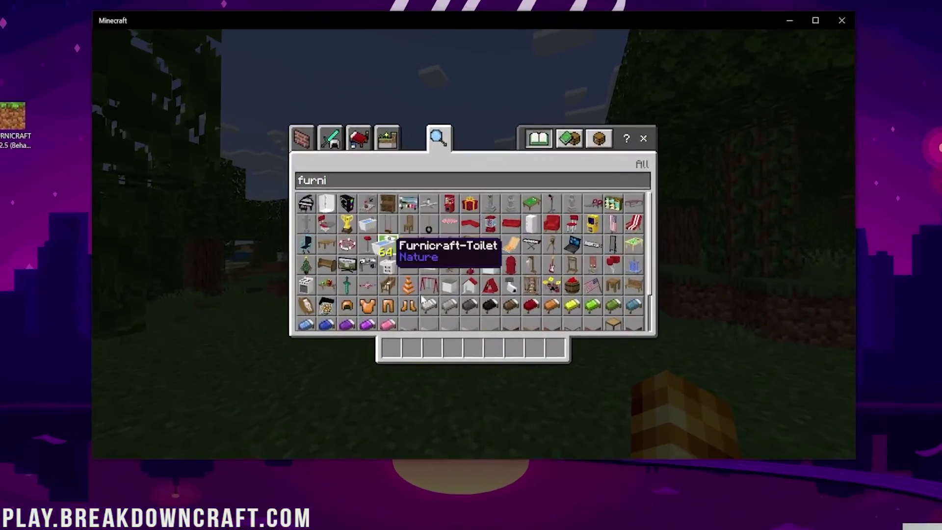
click(421, 213)
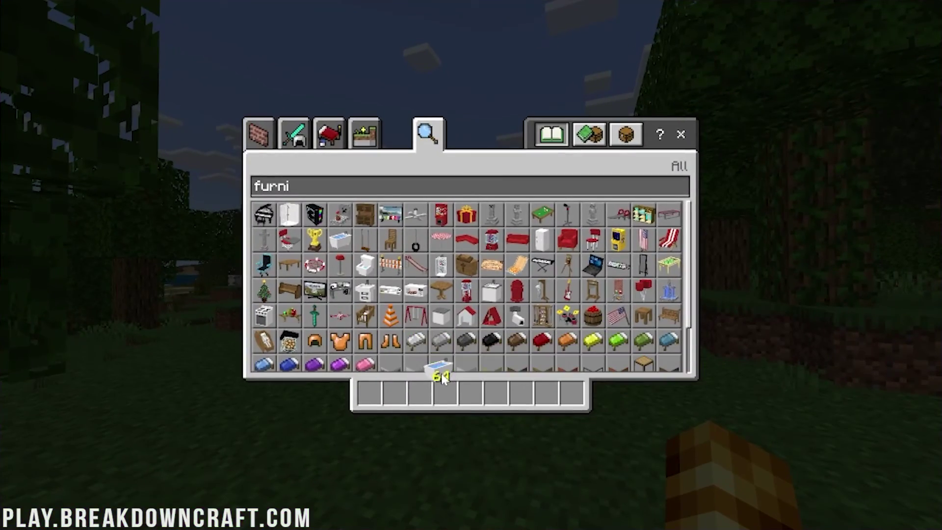
key(e)
scroll(471, 265, down, 1)
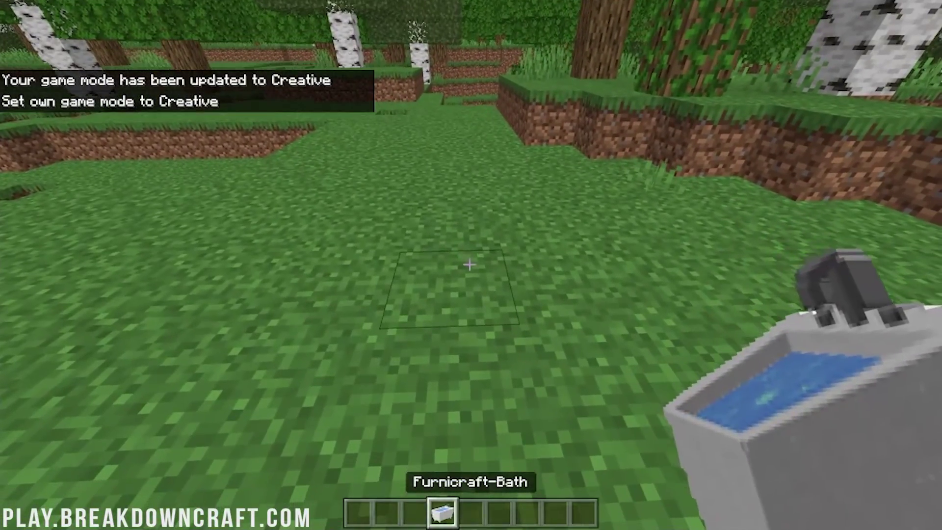
Place two Furnicraft-Baths side by side on the grass, stepping up to the first one to view it
right_click(470, 264)
key(w)
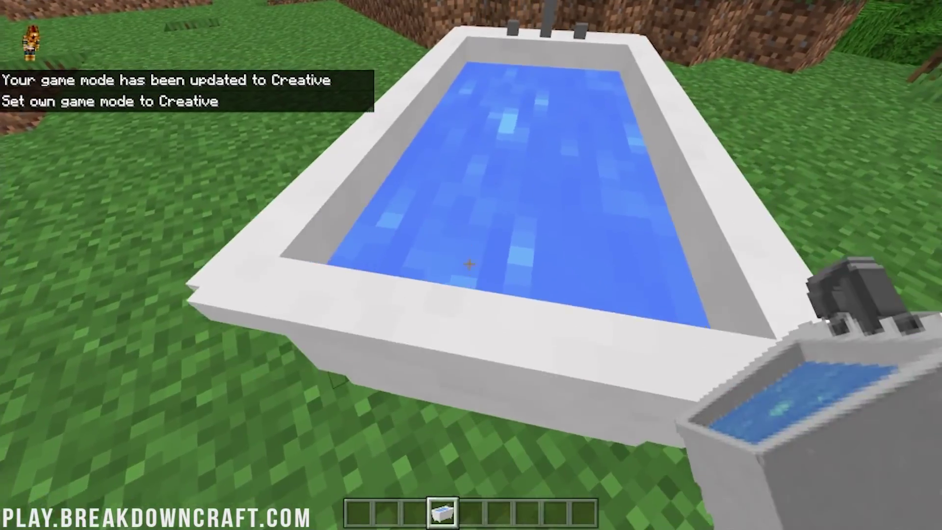
key(s)
right_click(469, 264)
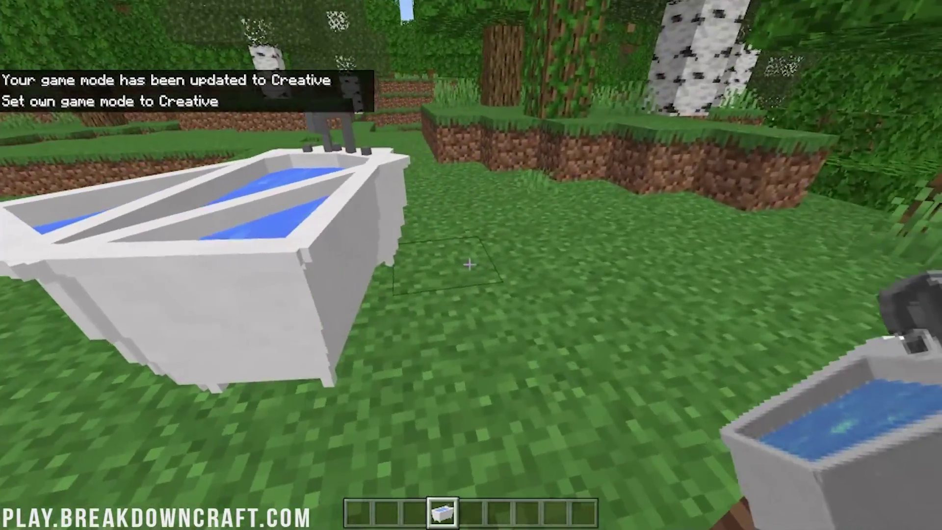
Walk past the trees to the shoreline and look out over the water
key(w)
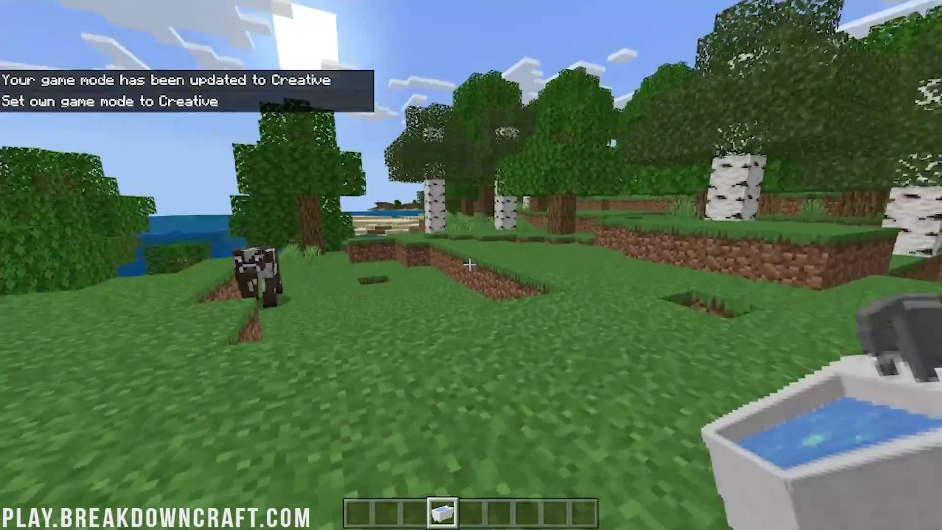
key(w)
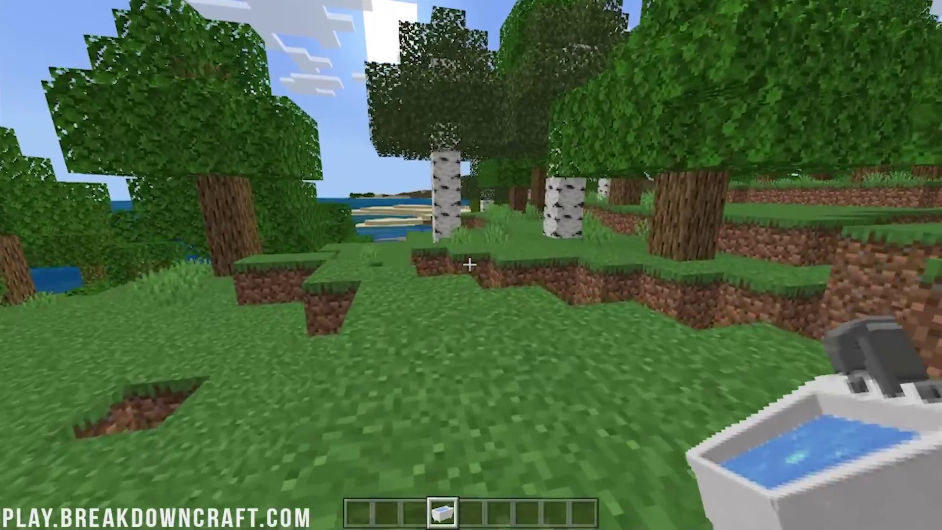
key(w)
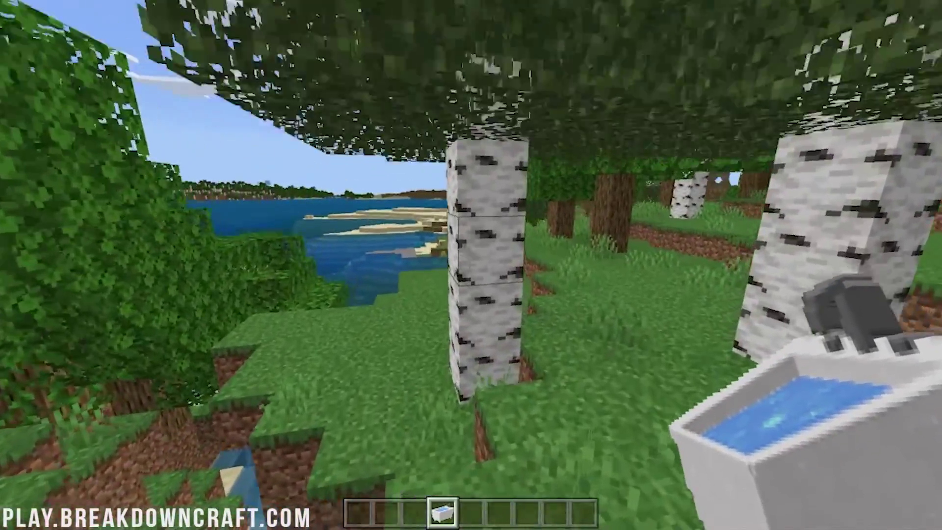
key(w)
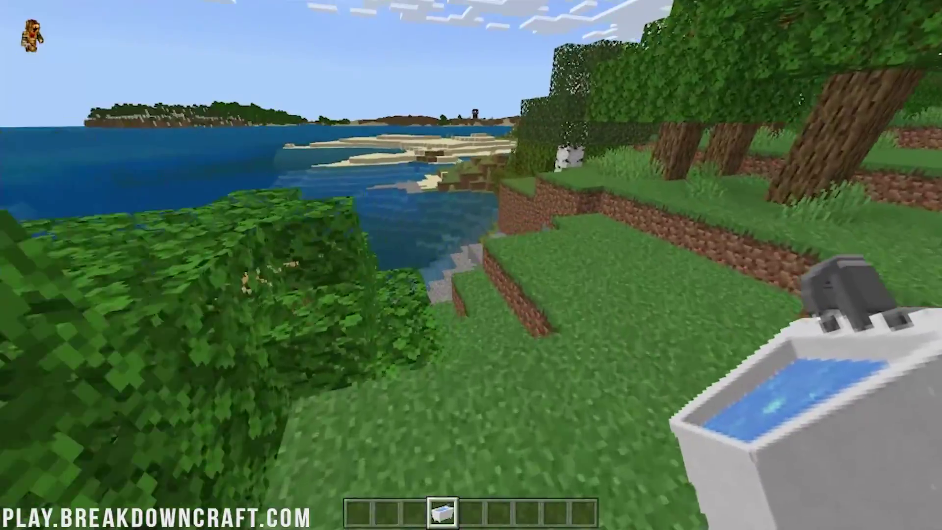
key(w)
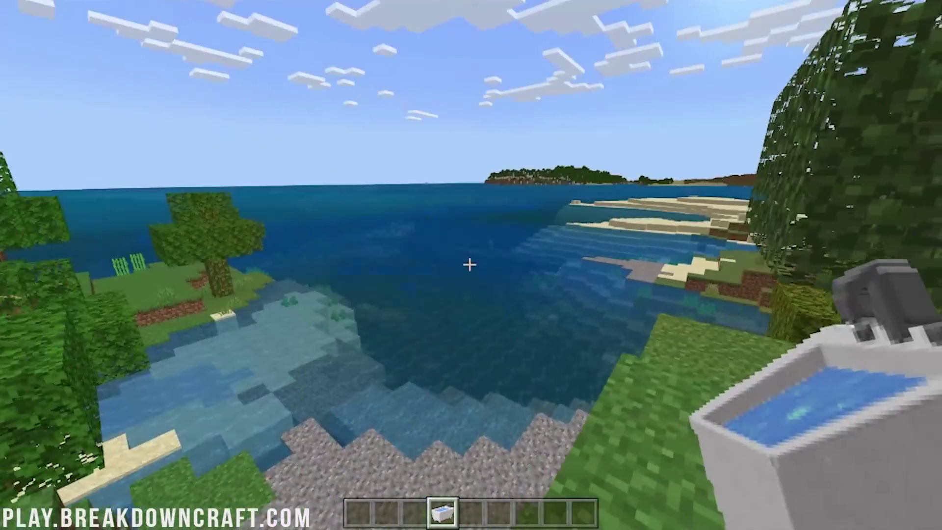